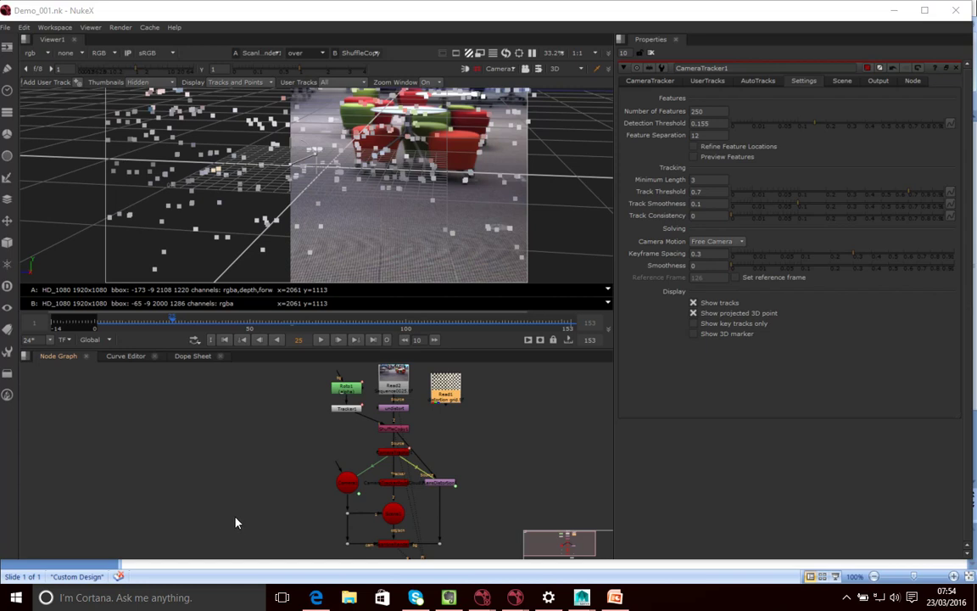
- Add a Backdrop behind all the camera tracking nodes, including both Read nodes and the Roto branch, leaving out the Viewer
scroll(476, 450, down, 2)
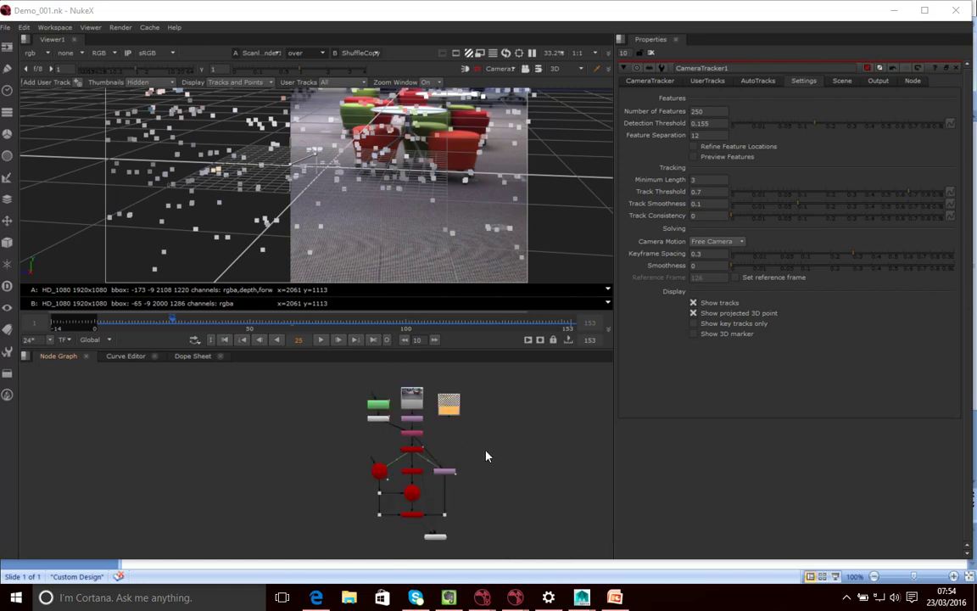
scroll(489, 453, up, 2)
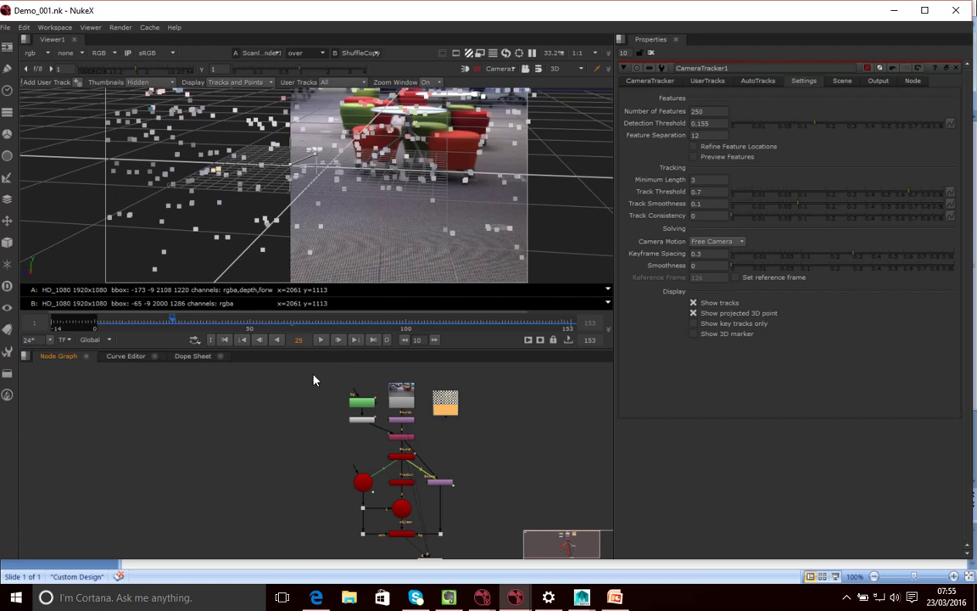
drag(313, 363, 469, 531)
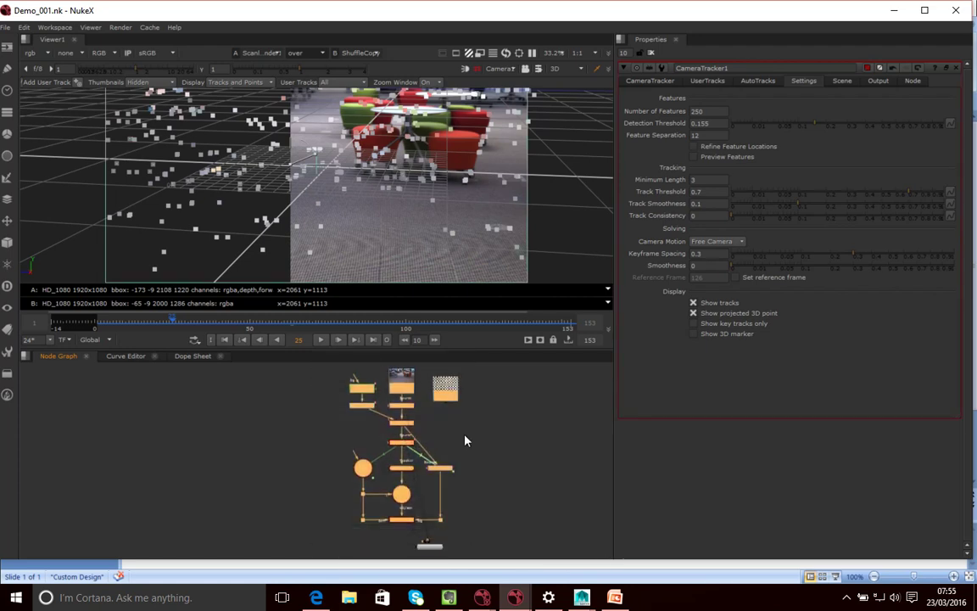
key(Tab)
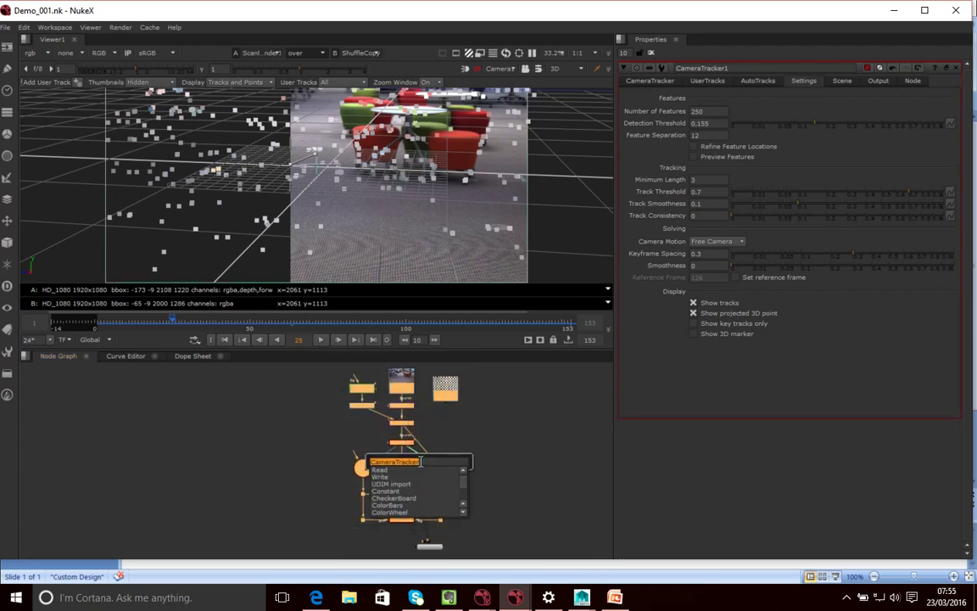
text(bac)
key(Down)
key(Return)
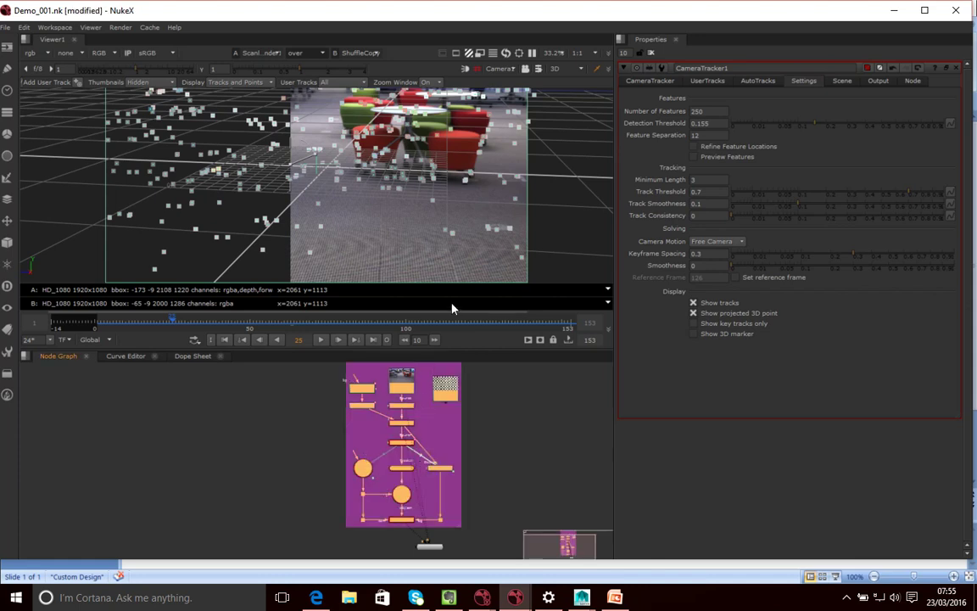
- Enlarge the Node Graph area and label the backdrop around the tracking nodes "Camera Track"
drag(408, 348, 406, 270)
scroll(480, 390, up, 3)
scroll(462, 383, down, 2)
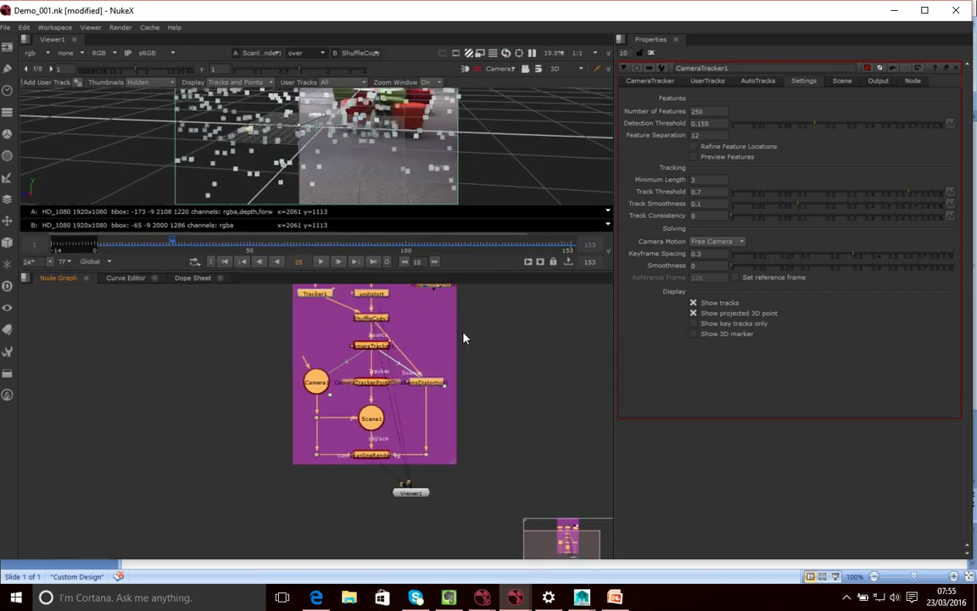
middle_drag(463, 328, 452, 453)
scroll(427, 368, up, 1)
click(426, 318)
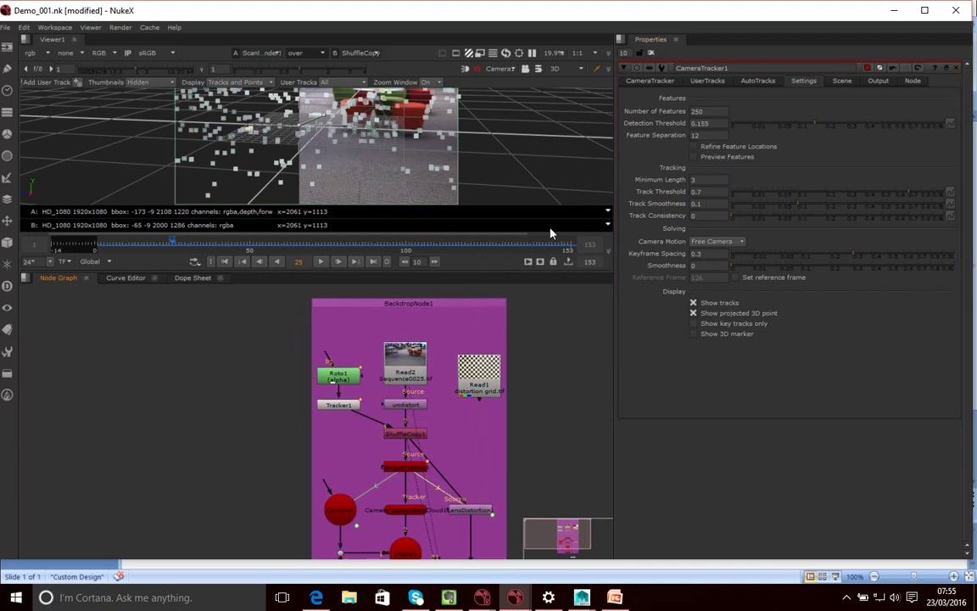
double_click(465, 301)
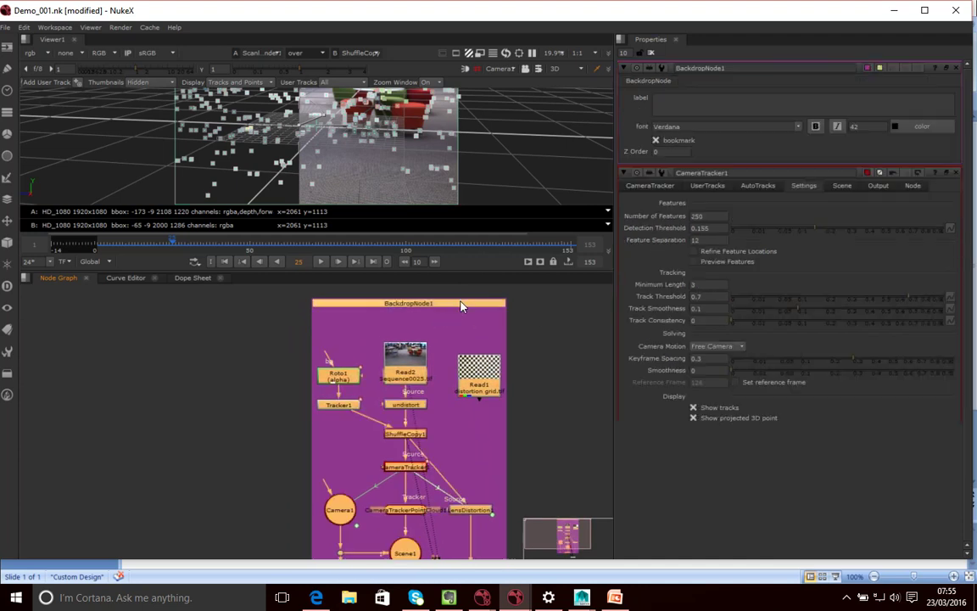
click(705, 107)
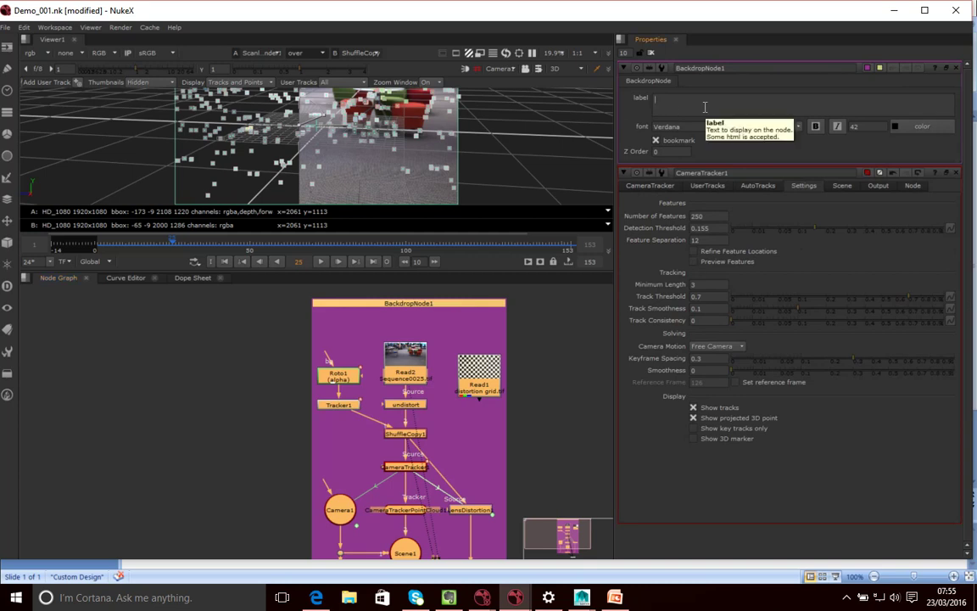
text(Camer)
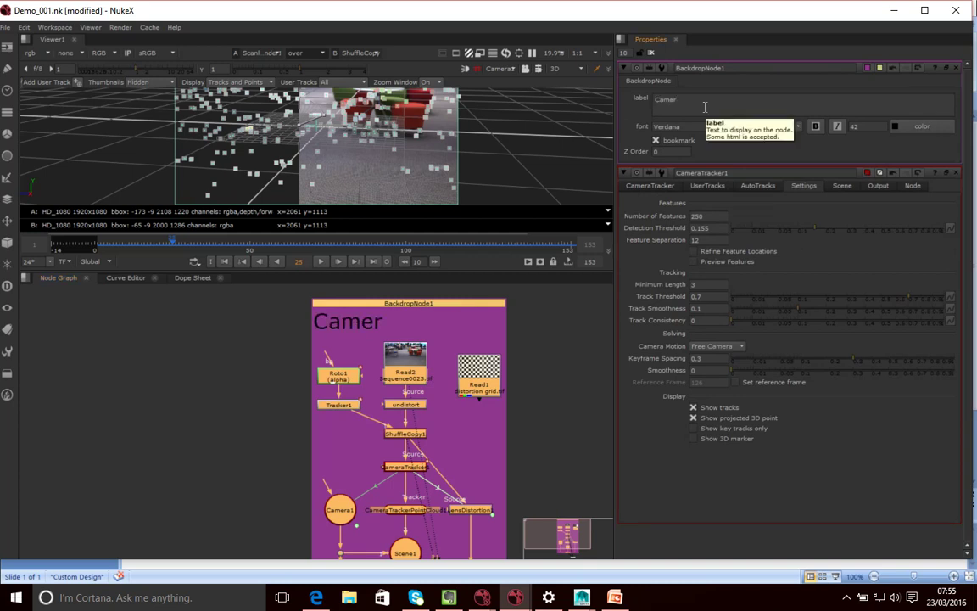
text(a Track)
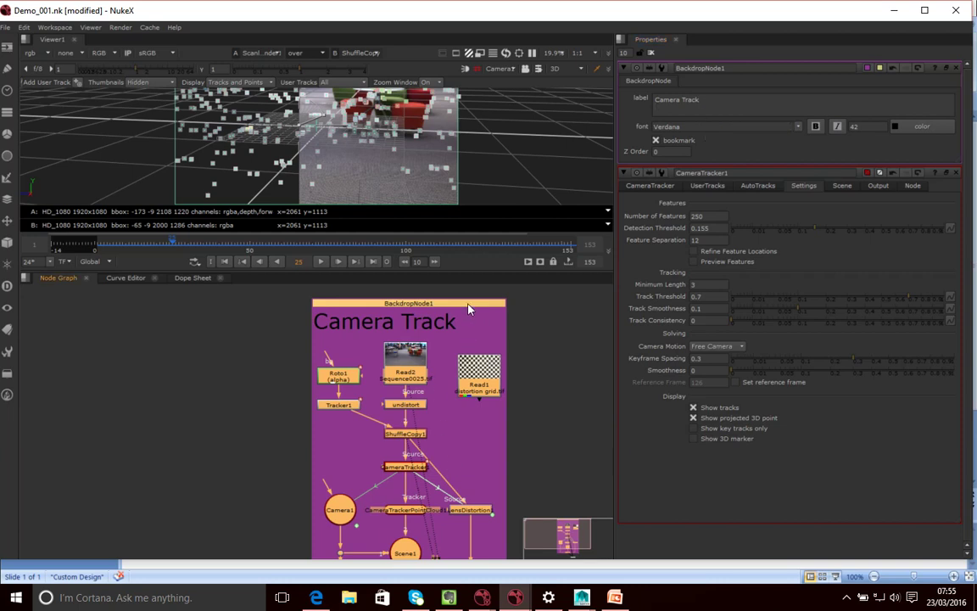
- Move the Camera Track backdrop with its nodes slightly up and to the right in the Node Graph
click(474, 339)
drag(459, 301, 484, 290)
scroll(517, 375, down, 3)
scroll(515, 418, up, 2)
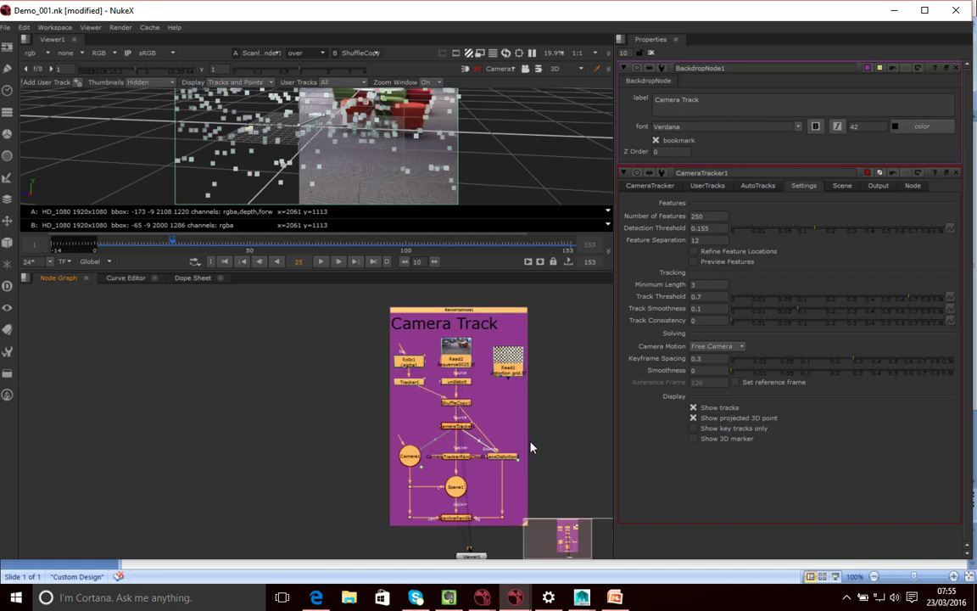
mouse_move(539, 438)
middle_down()
mouse_move(527, 404)
mouse_move(543, 426)
middle_up()
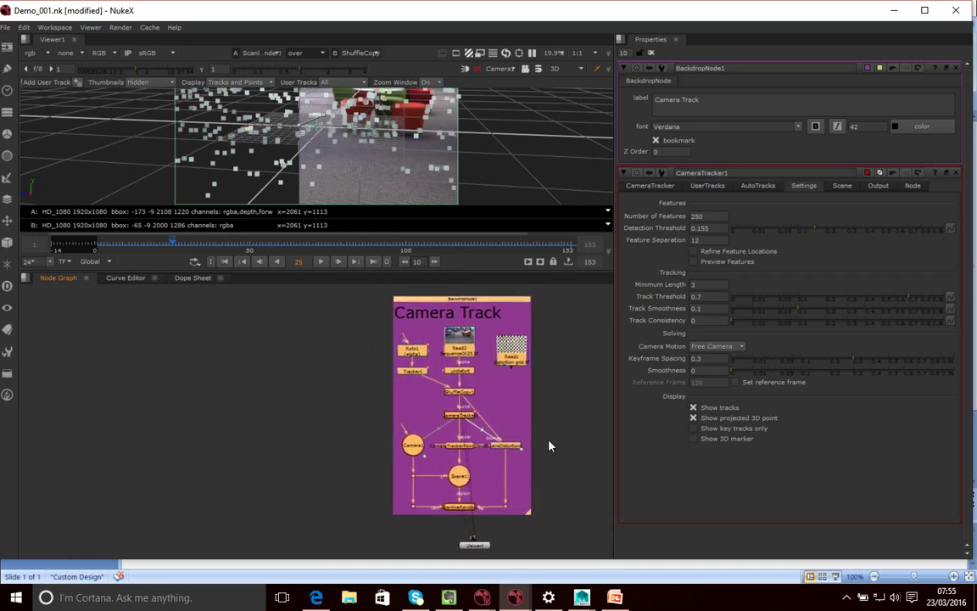
- Add a separate, unconnected Scene node in the empty space left of the Camera Track backdrop
click(295, 461)
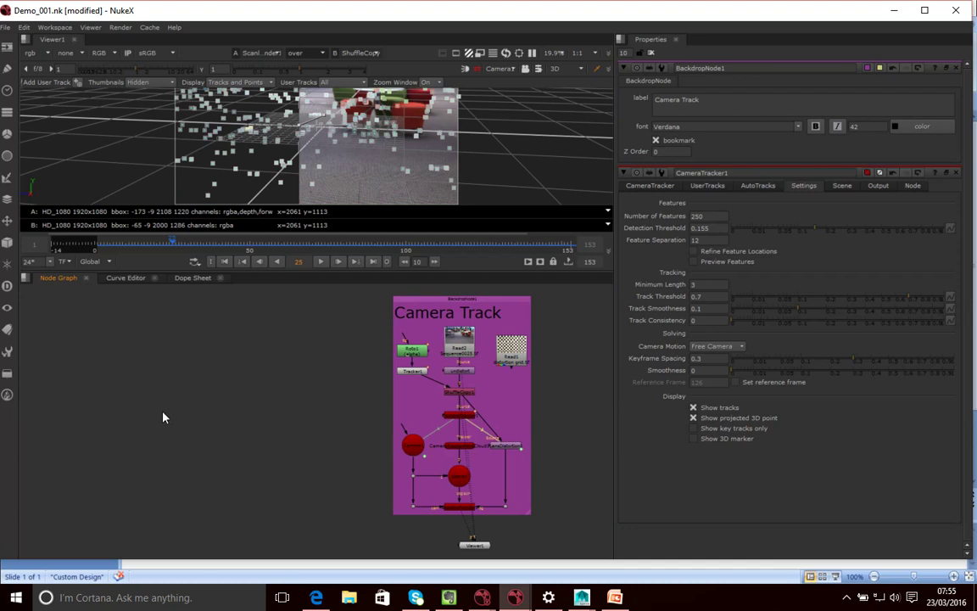
key(Tab)
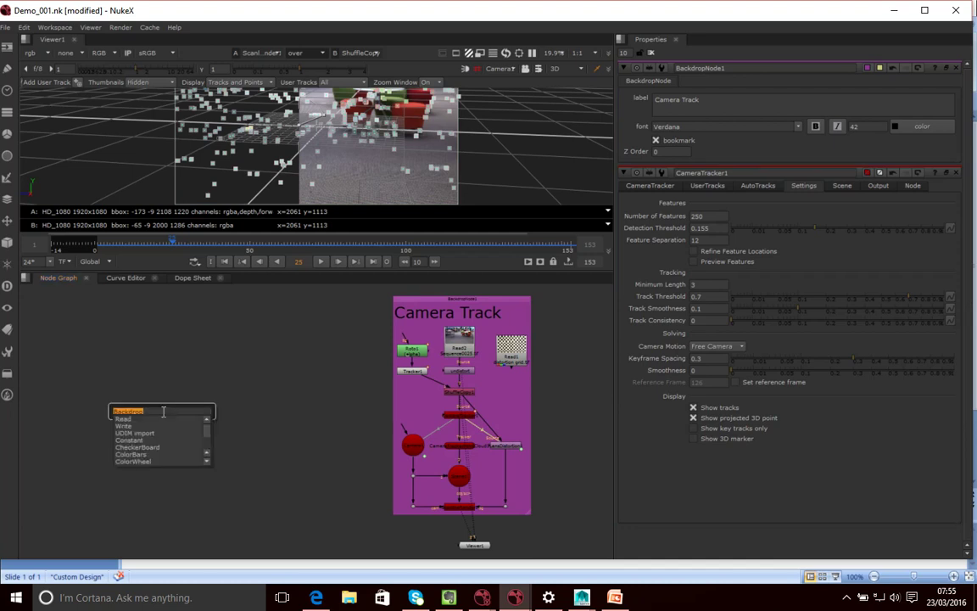
text(SCENE)
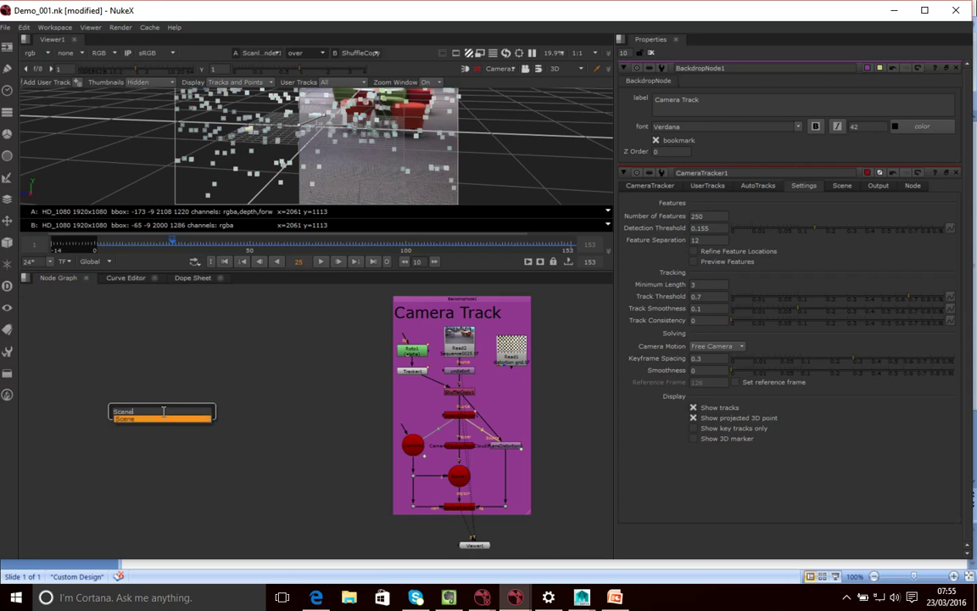
key(Return)
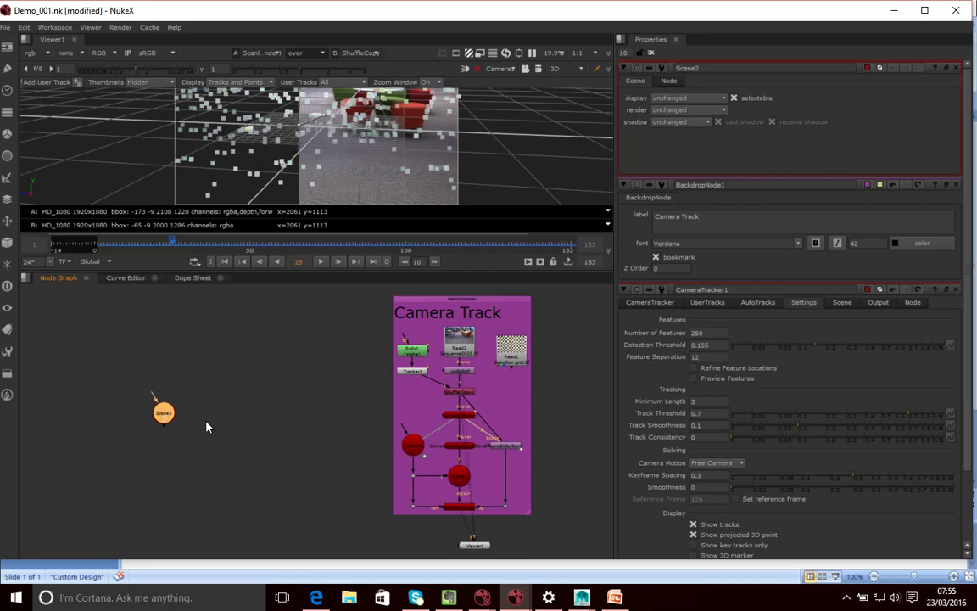
mouse_move(167, 415)
mouse_down()
mouse_move(175, 425)
mouse_move(179, 414)
mouse_up()
click(221, 361)
click(177, 414)
key(alt+Tab)
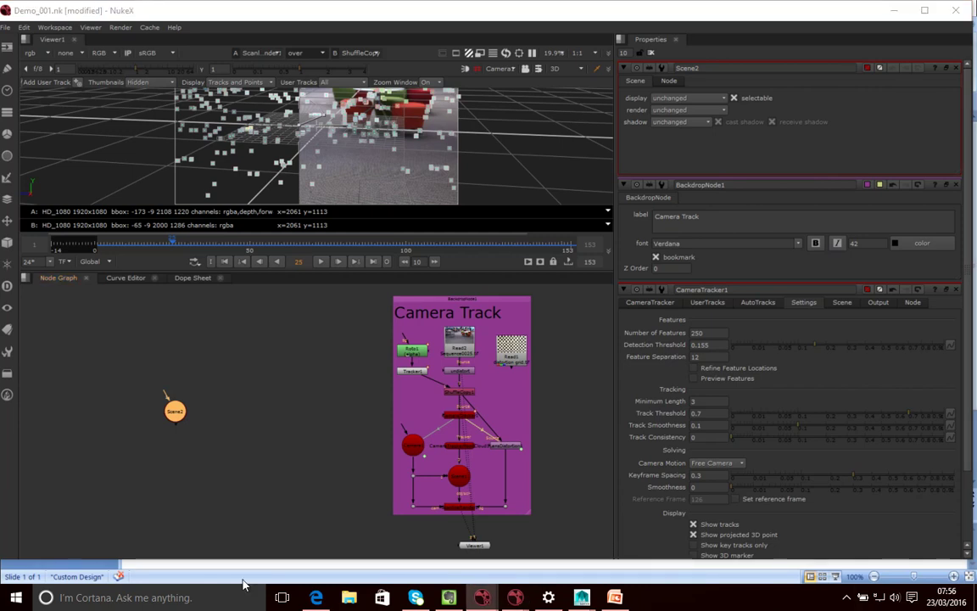
drag(176, 415, 199, 424)
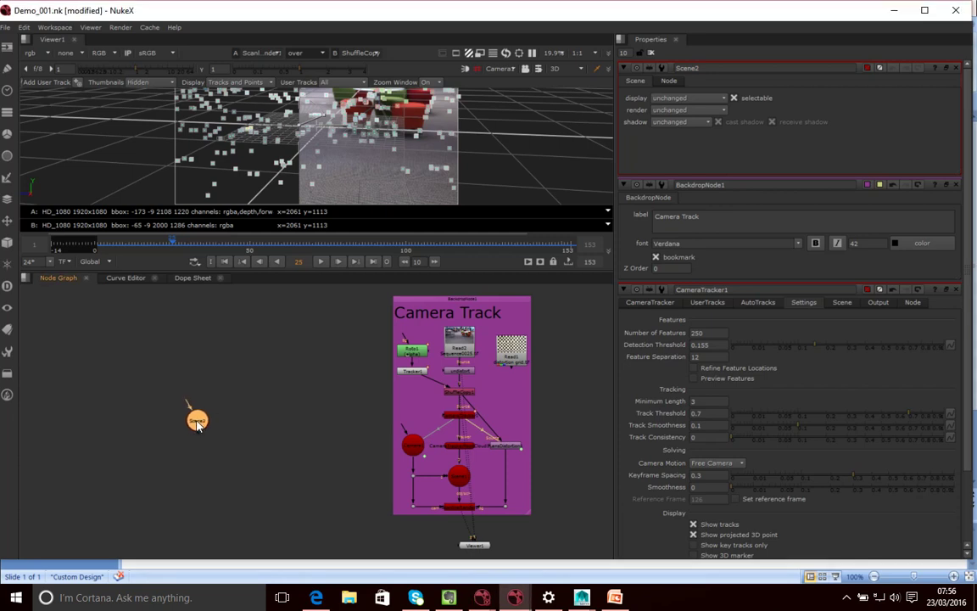
click(217, 442)
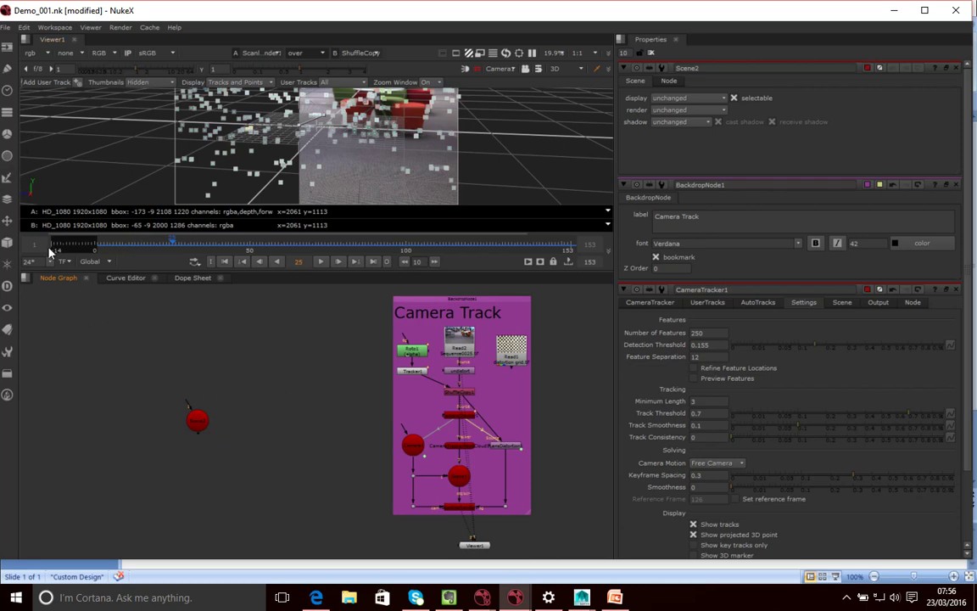
- Add a ReadGeo node and place it above and to the left of the new Scene node
right_click(176, 357)
mouse_move(193, 359)
click(155, 327)
key(Tab)
text(read)
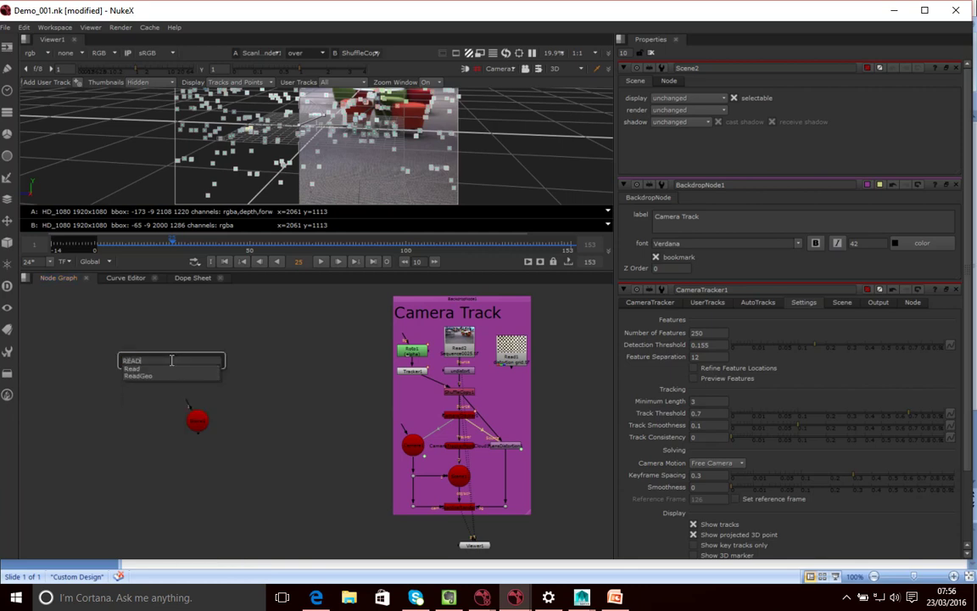
key(Down)
key(Down)
key(Return)
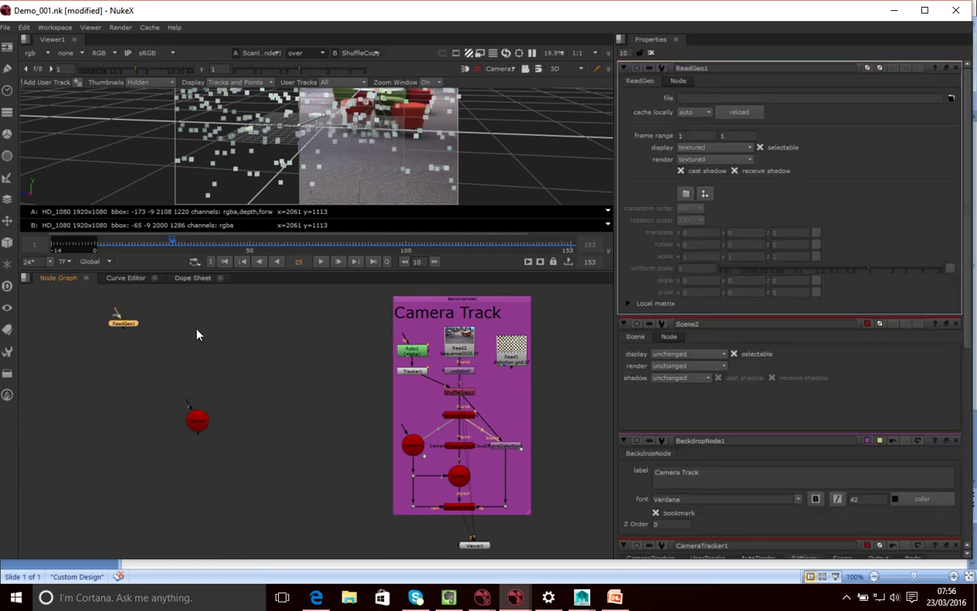
drag(132, 327, 149, 386)
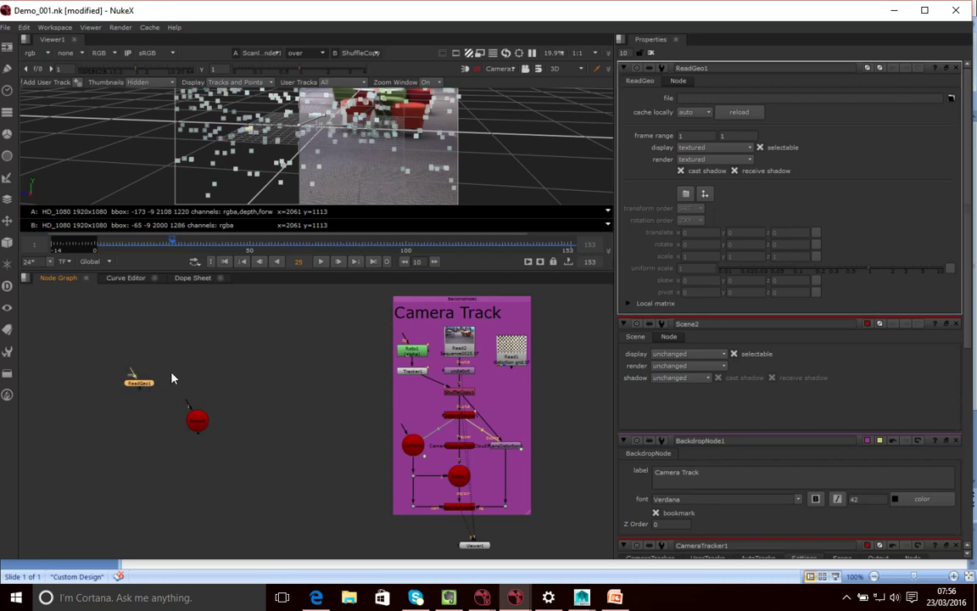
click(6, 27)
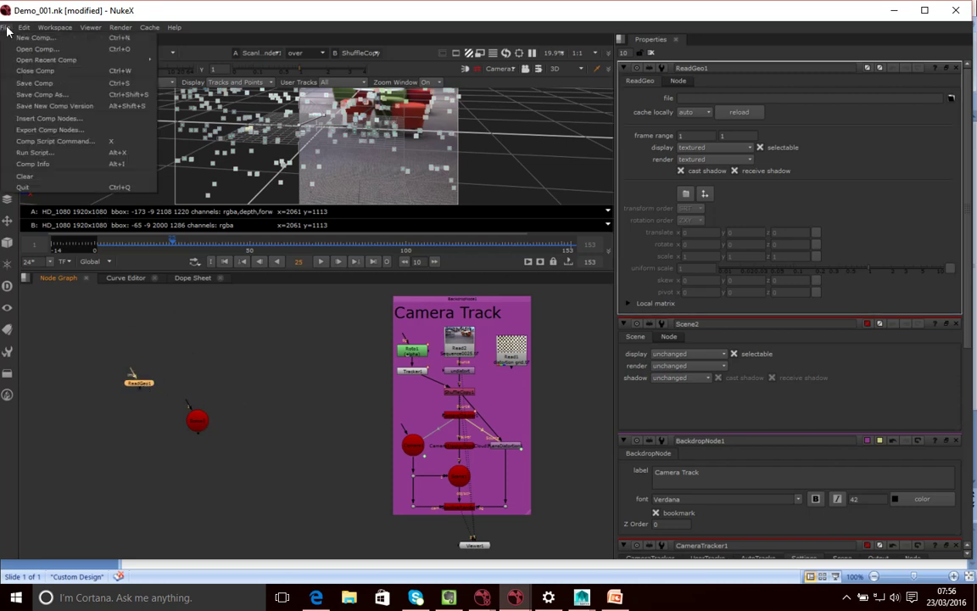
click(140, 343)
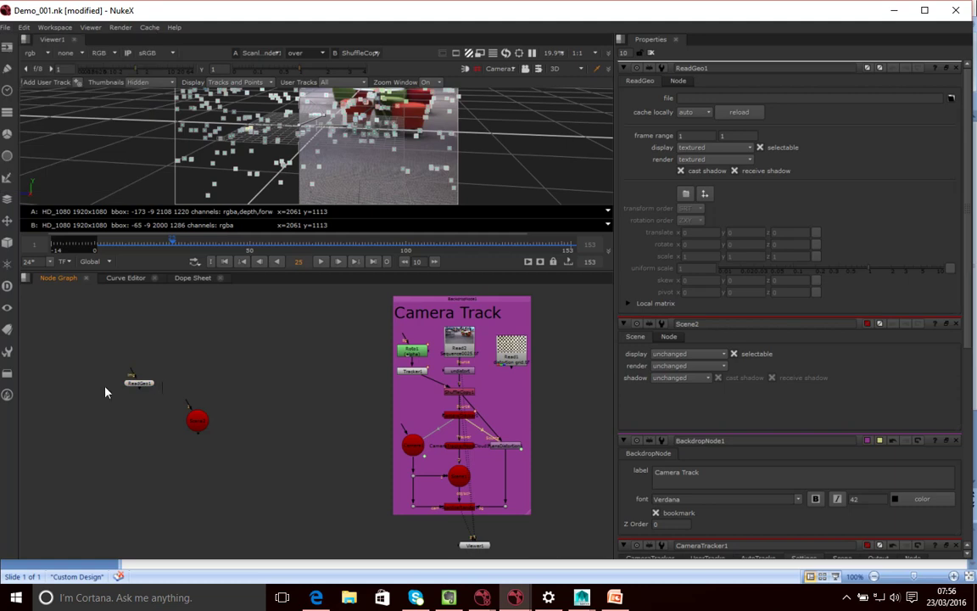
- Load newChairV2.fbx from the 3D - Comping Exercise folder into the ReadGeo node
click(952, 99)
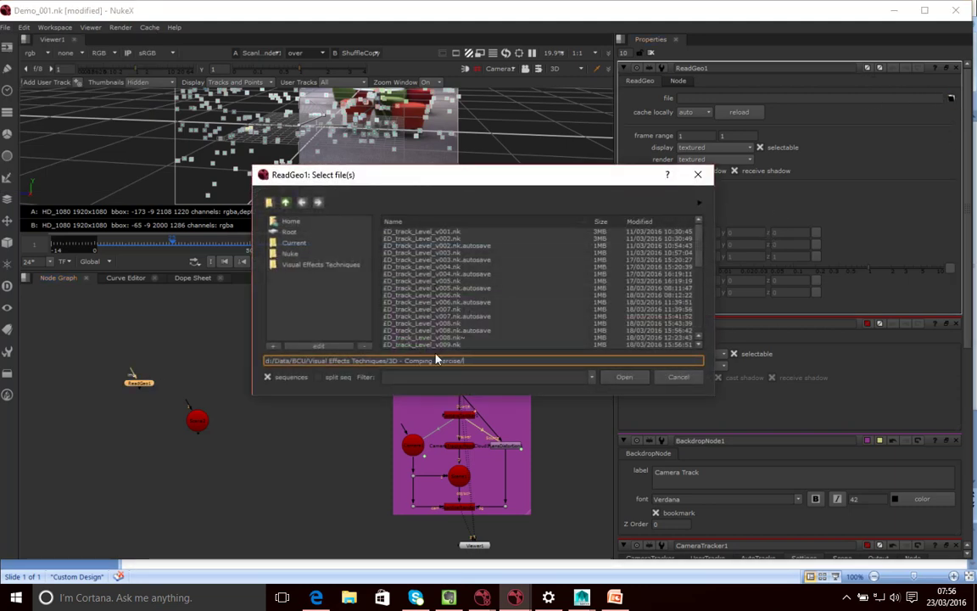
scroll(478, 306, down, 6)
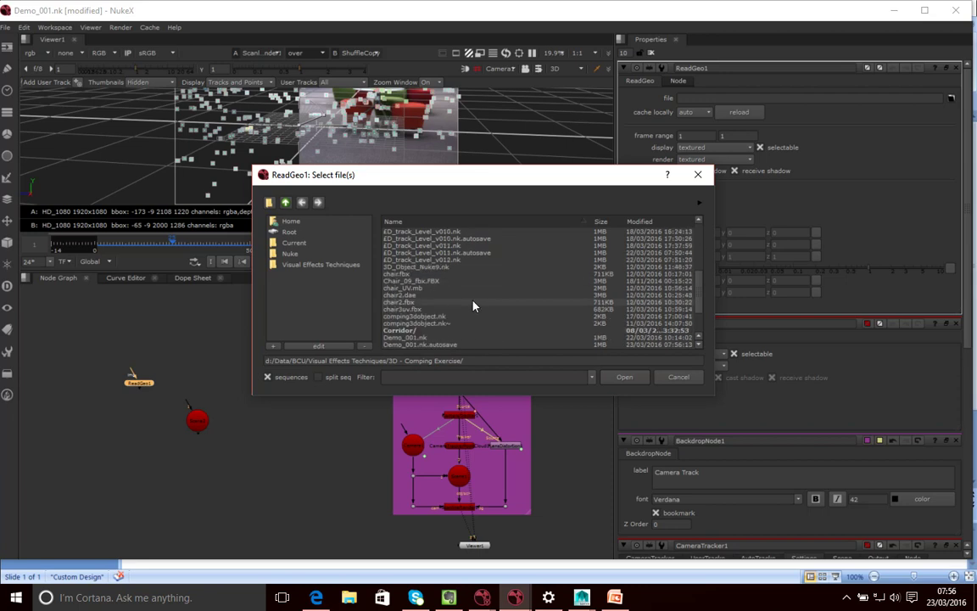
scroll(415, 331, down, 3)
click(417, 331)
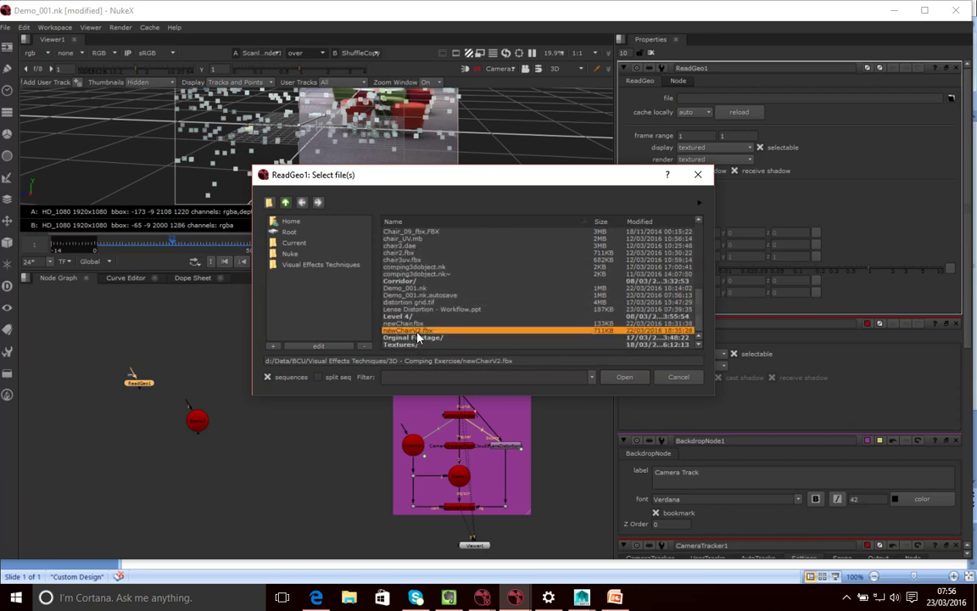
click(629, 380)
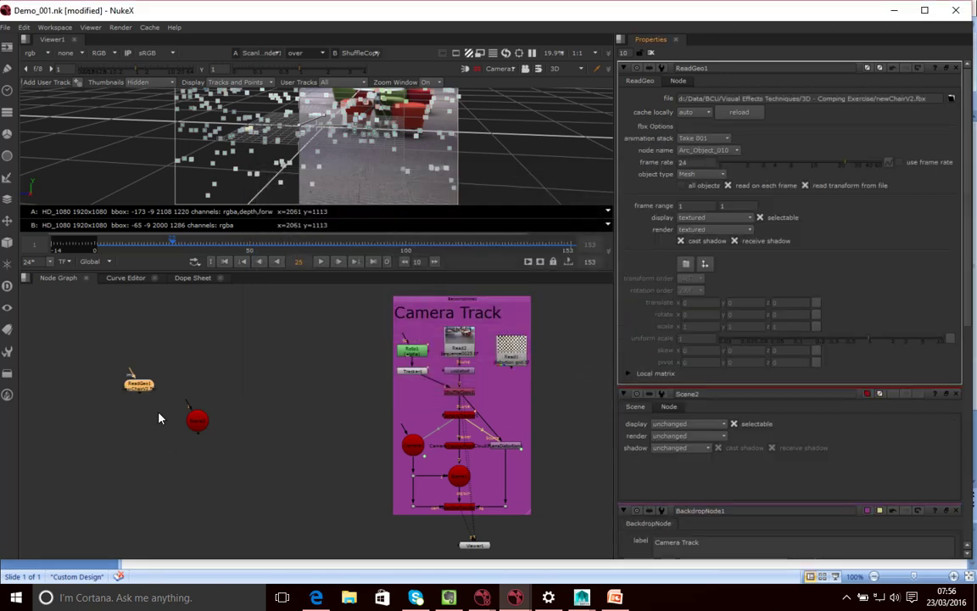
- Raise the ReadGeo node slightly and add an unconnected TransformGeo node beside it
drag(147, 390, 146, 374)
click(175, 381)
click(179, 395)
key(Tab)
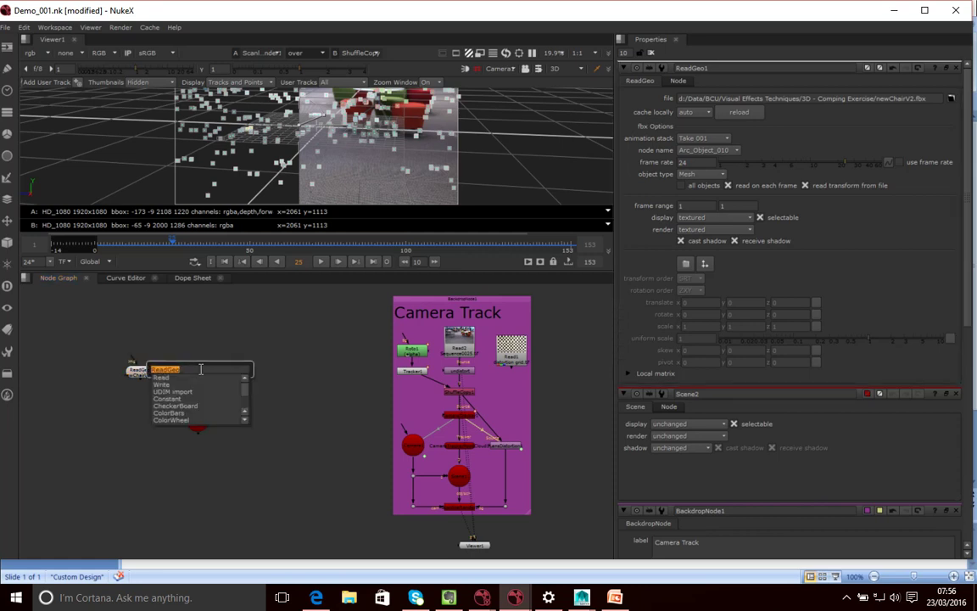
text(trans)
key(Down)
key(Down)
key(Down)
key(Return)
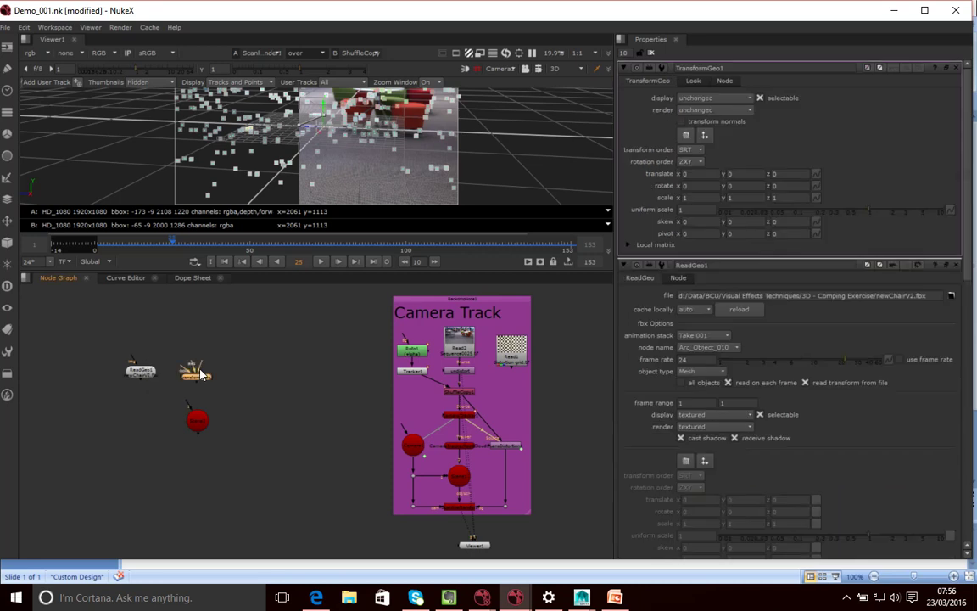
- Place the TransformGeo node below the ReadGeo node, feed the chair geometry into it, and connect it to the new Scene node
drag(190, 389, 142, 381)
drag(131, 430, 197, 419)
mouse_move(133, 373)
mouse_down()
mouse_move(135, 355)
mouse_move(136, 364)
mouse_up()
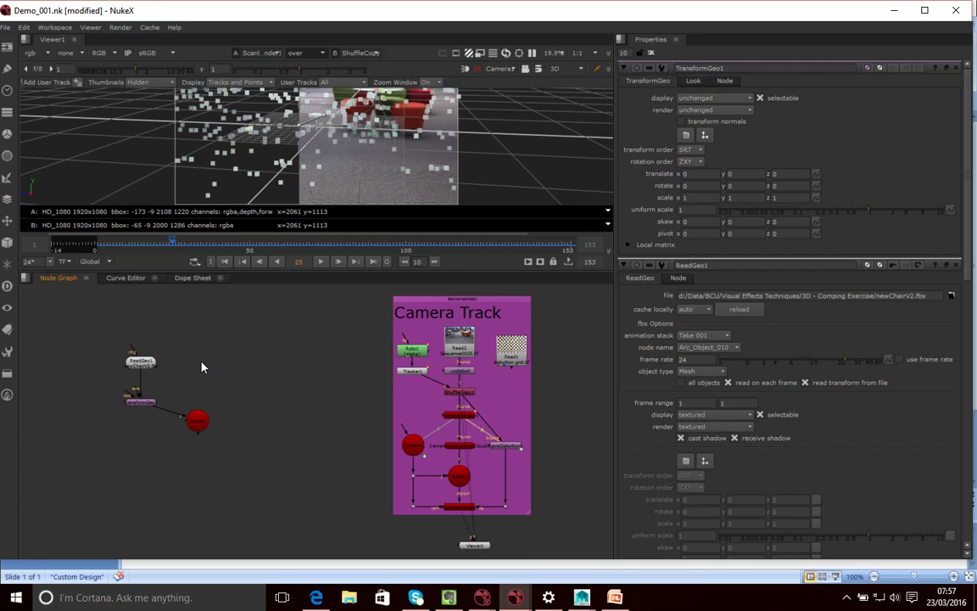
- Add an Axis node above the new Scene node, to the right of the ReadGeo node
key(Tab)
text(AXIS)
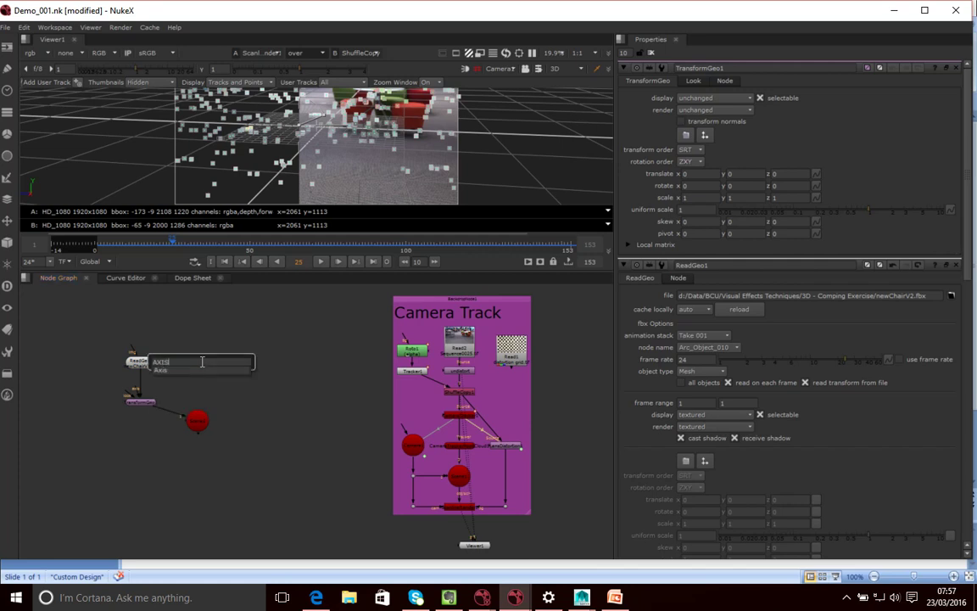
key(Return)
key(Tab)
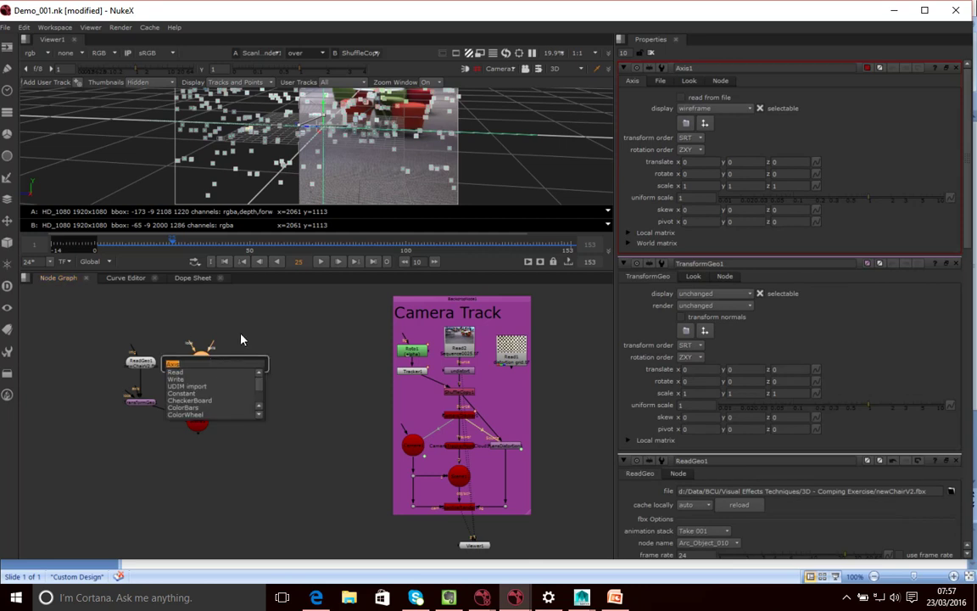
key(Return)
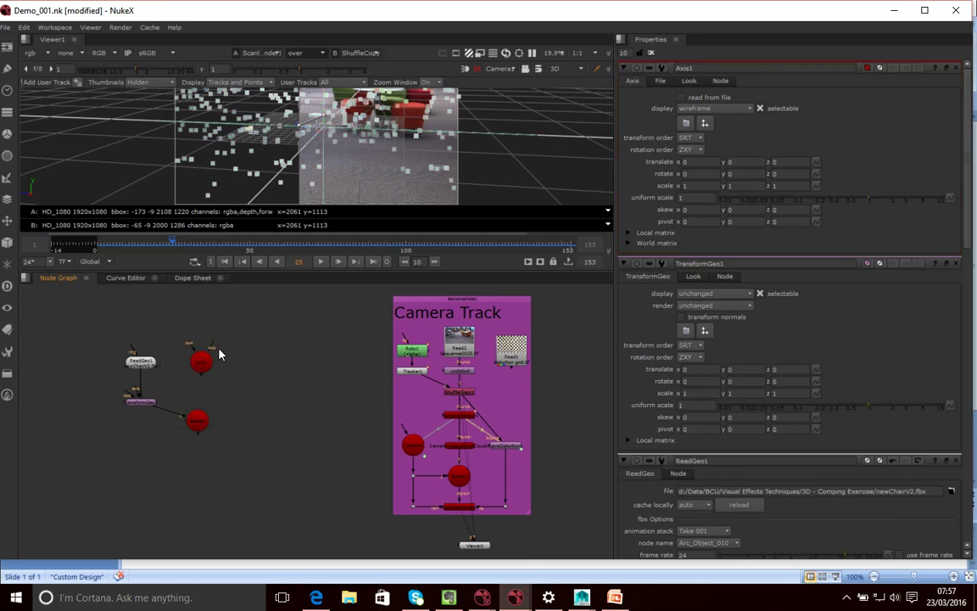
- Connect the Axis node to the TransformGeo node's axis input and place it slightly lower, above the new Scene node
drag(201, 362, 145, 407)
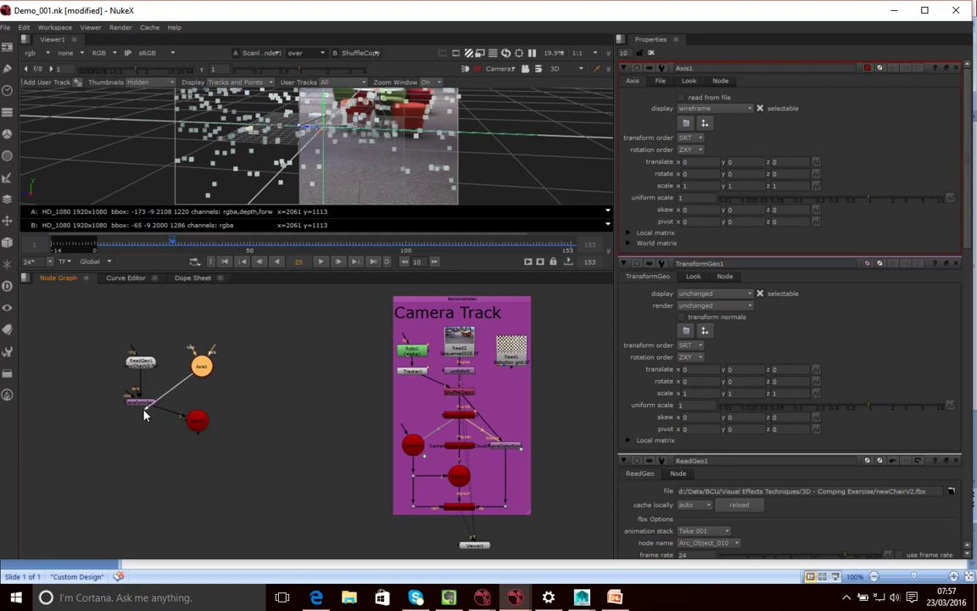
mouse_move(199, 372)
mouse_down()
mouse_move(188, 388)
mouse_move(195, 380)
mouse_up()
click(205, 386)
click(197, 377)
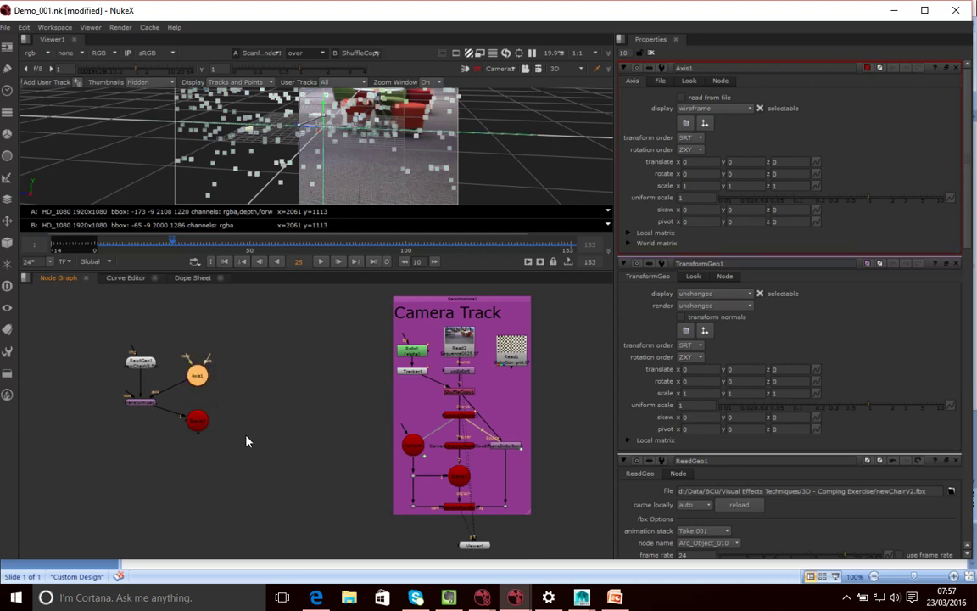
- Show the new Scene node in the viewer's A input and turn off the over comparison with the ShuffleCopy footage
click(199, 425)
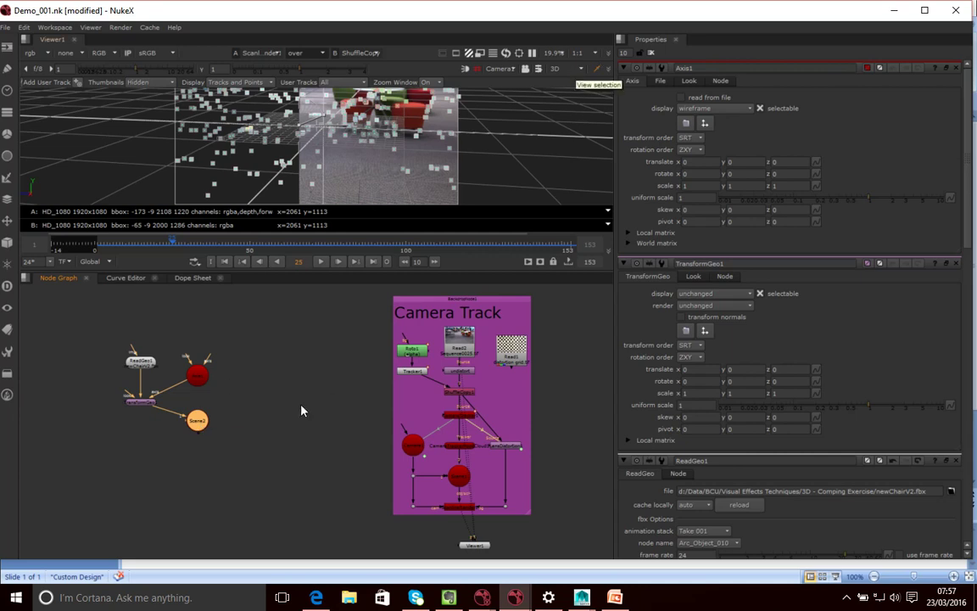
key(1)
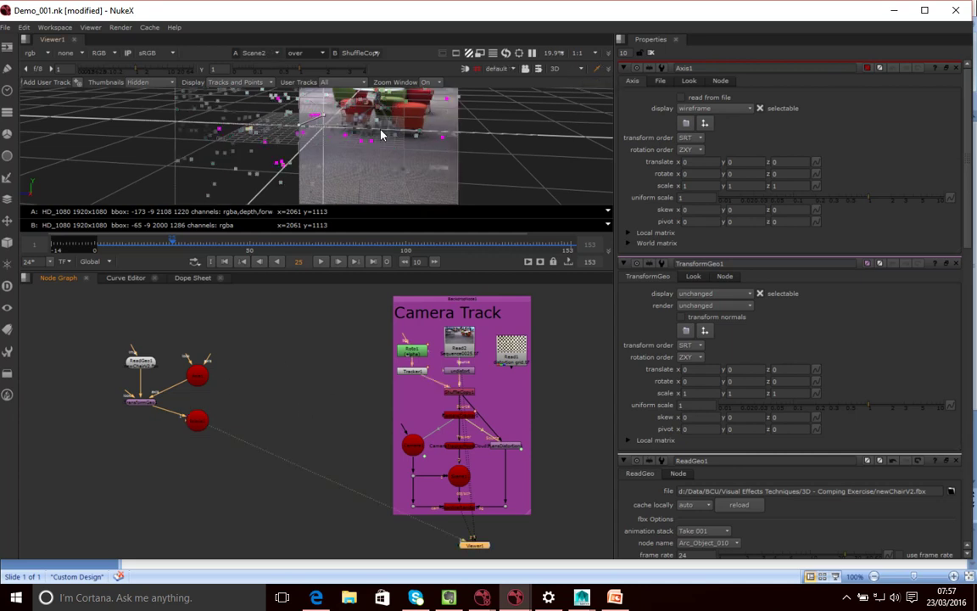
scroll(416, 138, down, 8)
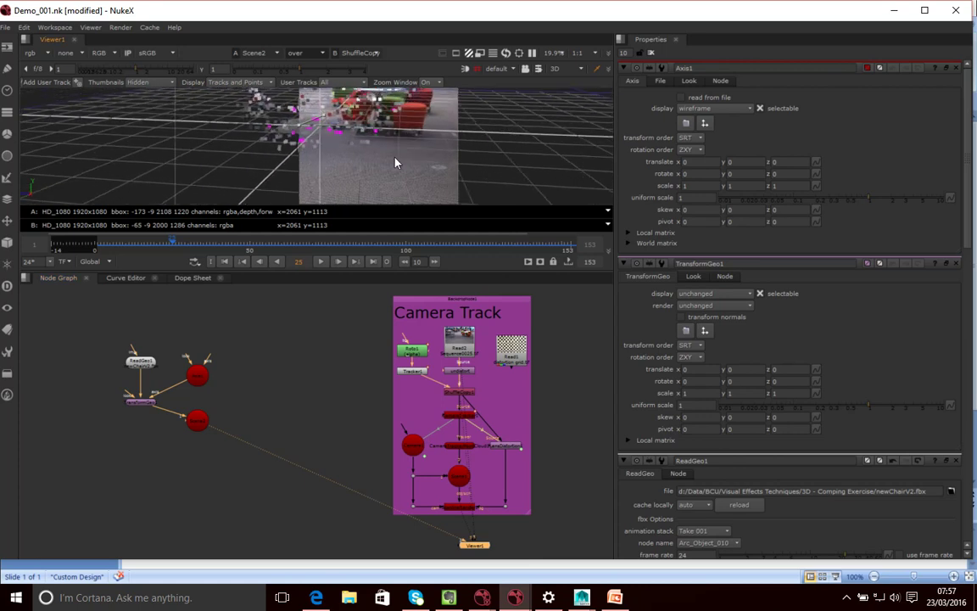
ctrl+drag(399, 168, 361, 144)
click(373, 54)
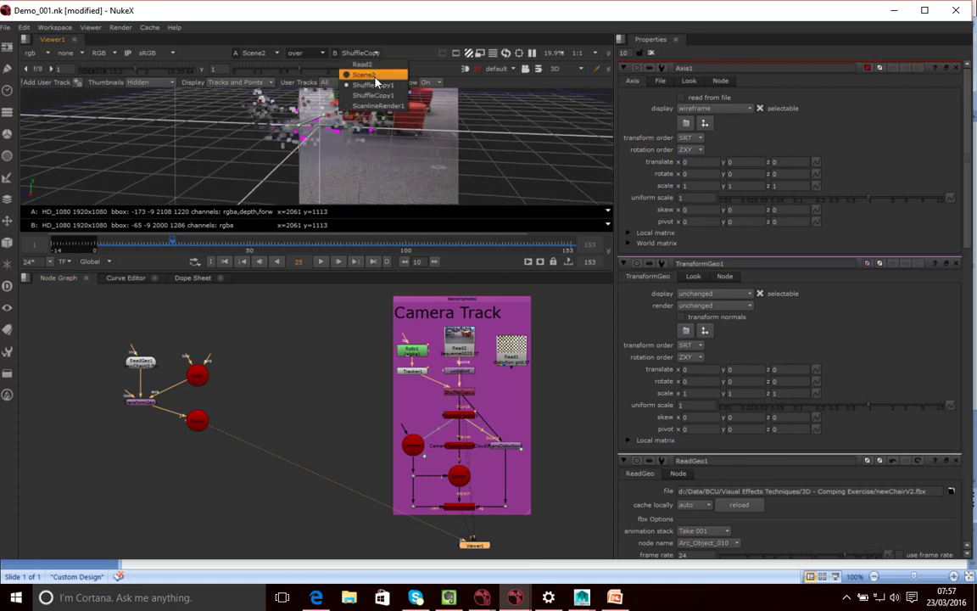
click(299, 52)
click(303, 69)
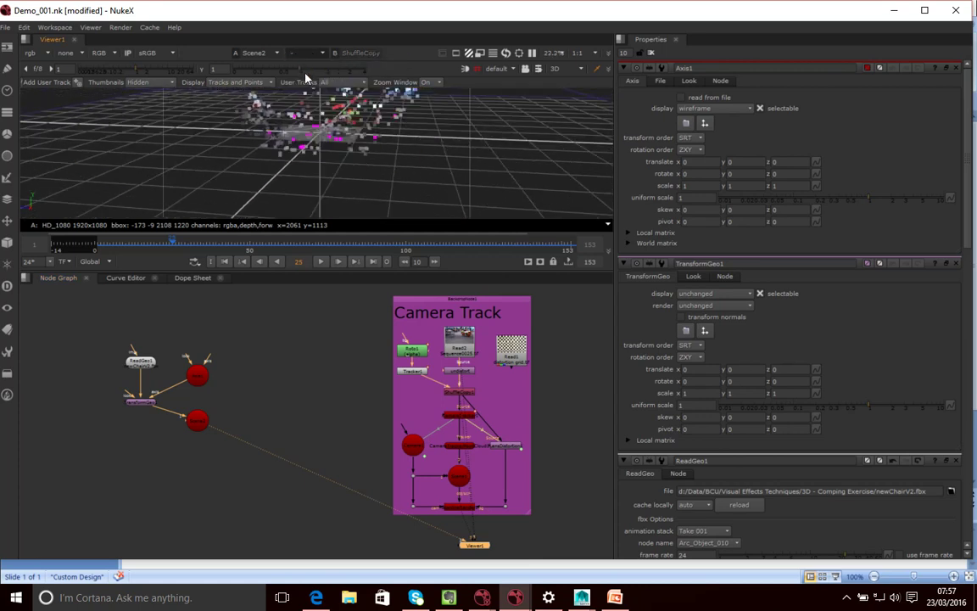
mouse_move(355, 120)
ctrl+mouse_down()
mouse_move(399, 222)
mouse_move(390, 172)
mouse_move(370, 151)
mouse_move(398, 139)
mouse_move(363, 125)
ctrl+mouse_up()
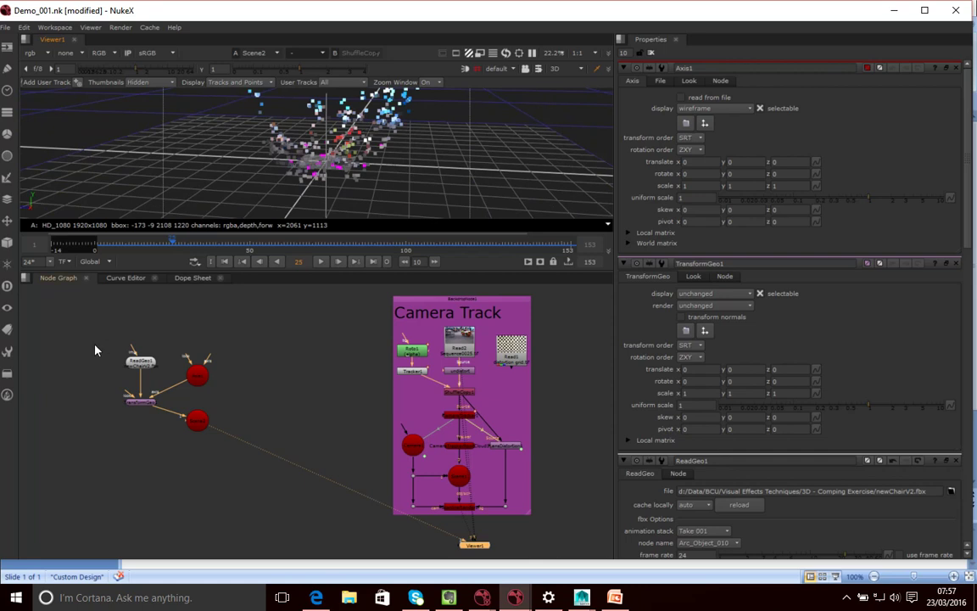
- Add a Phong node above the chair's ReadGeo node and feed it into that node as the material
drag(134, 365, 134, 375)
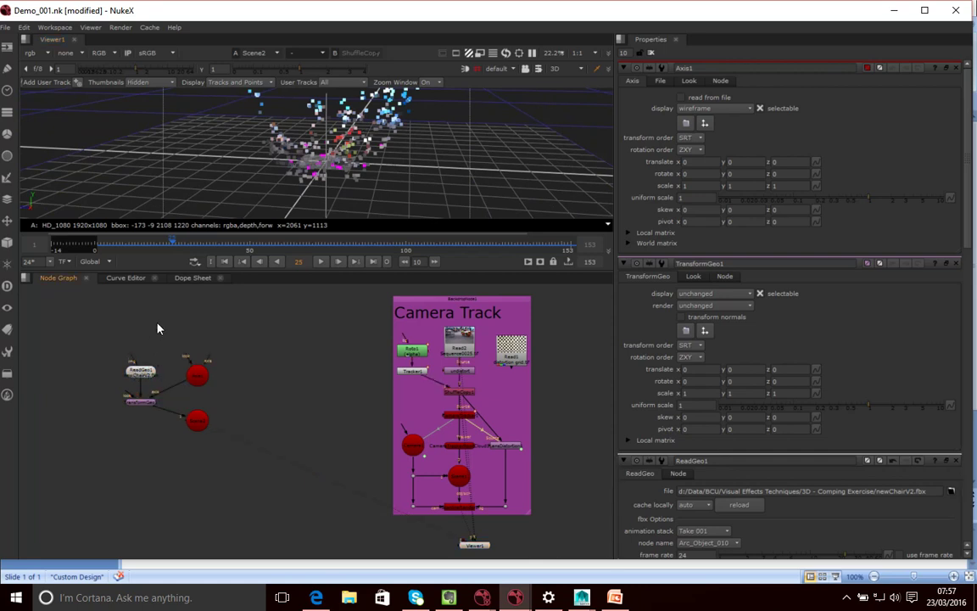
key(Tab)
text(phong)
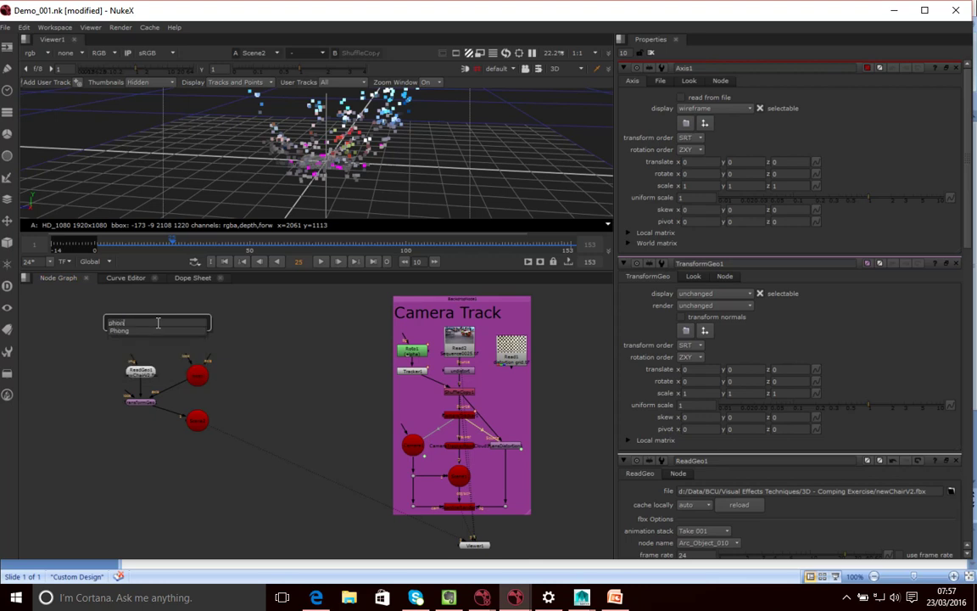
key(Return)
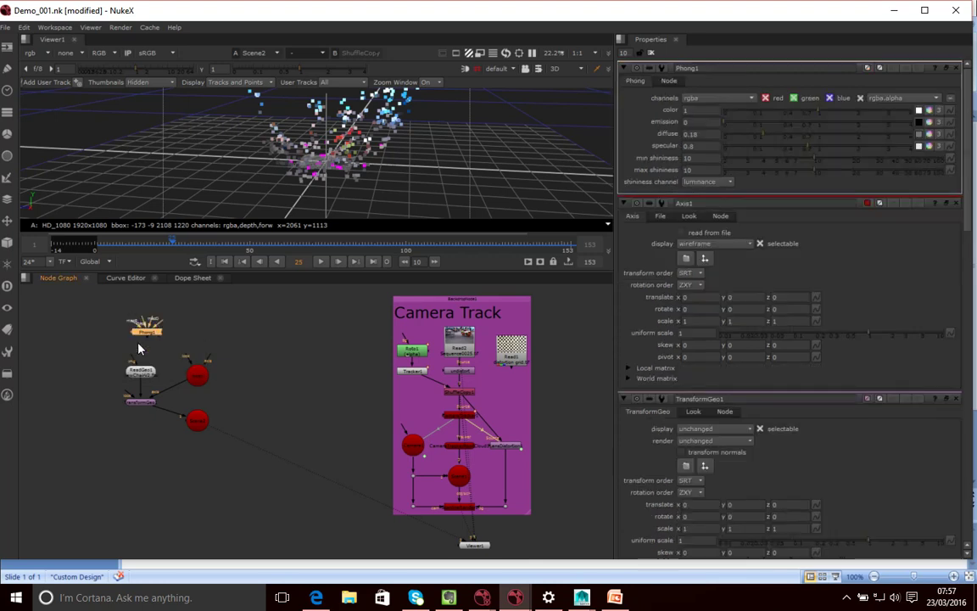
mouse_move(147, 340)
mouse_down()
mouse_move(145, 370)
mouse_move(151, 343)
mouse_up()
- Examine the imported chair part and its scale relative to the tracked point cloud in the 3D view
scroll(358, 165, up, 4)
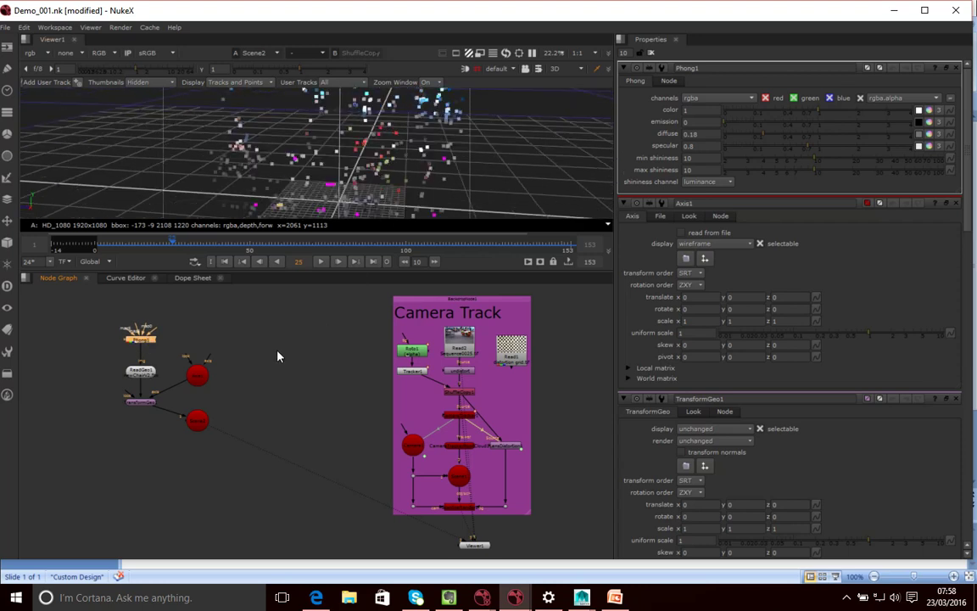
ctrl+drag(408, 176, 354, 208)
middle_drag(355, 211, 341, 191)
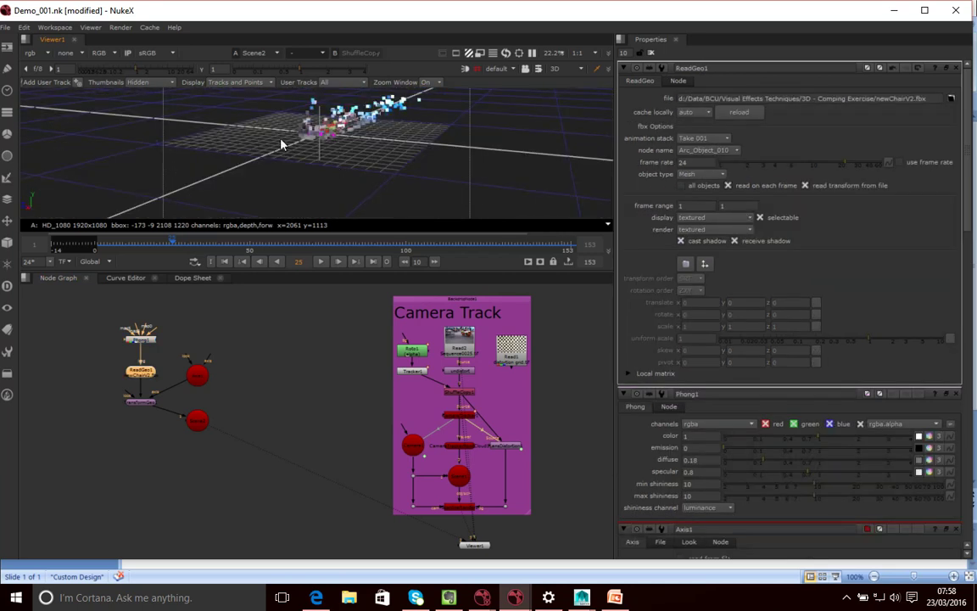
scroll(318, 112, down, 4)
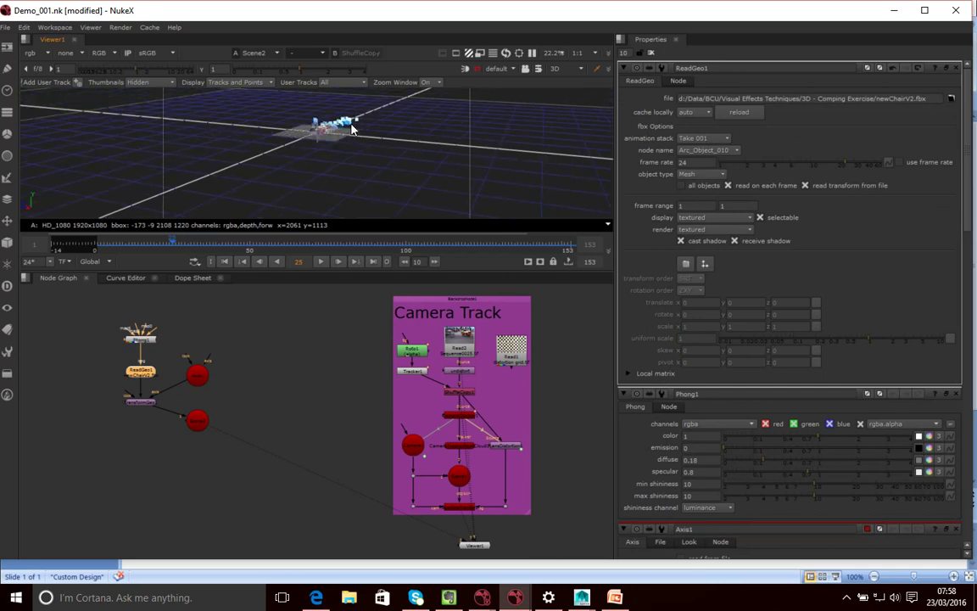
scroll(346, 122, down, 15)
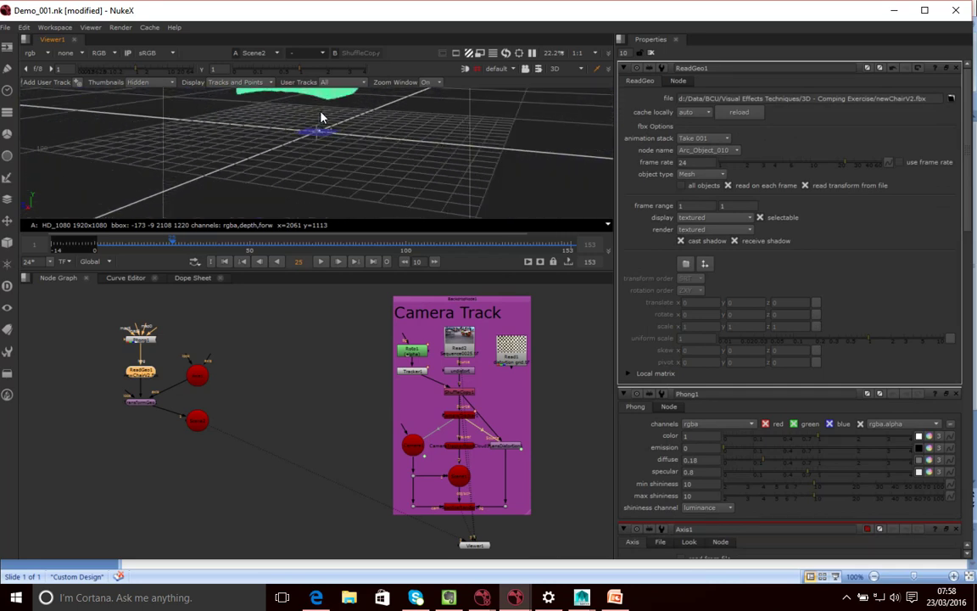
ctrl+drag(321, 118, 361, 122)
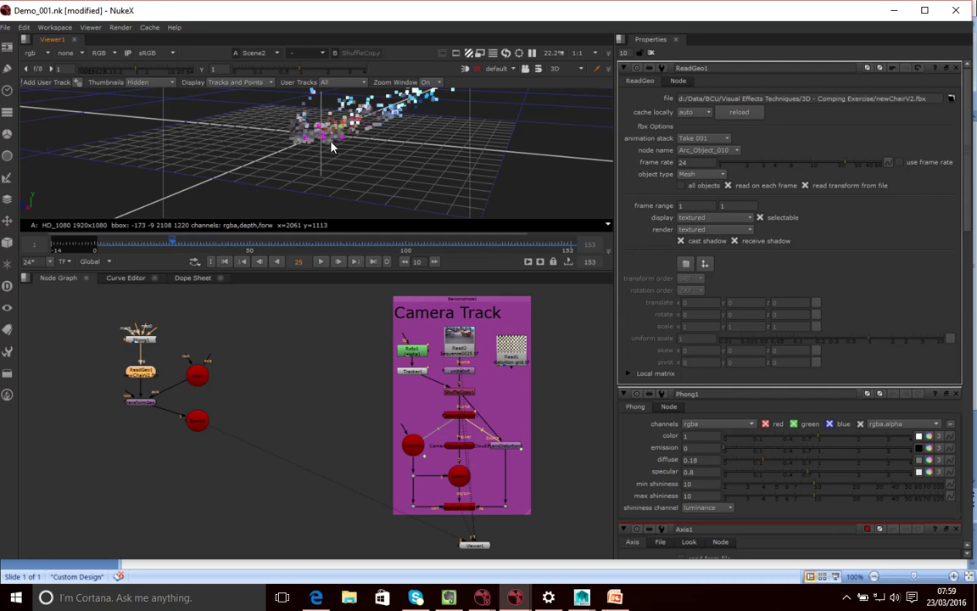
scroll(306, 142, down, 10)
ctrl+drag(308, 102, 337, 119)
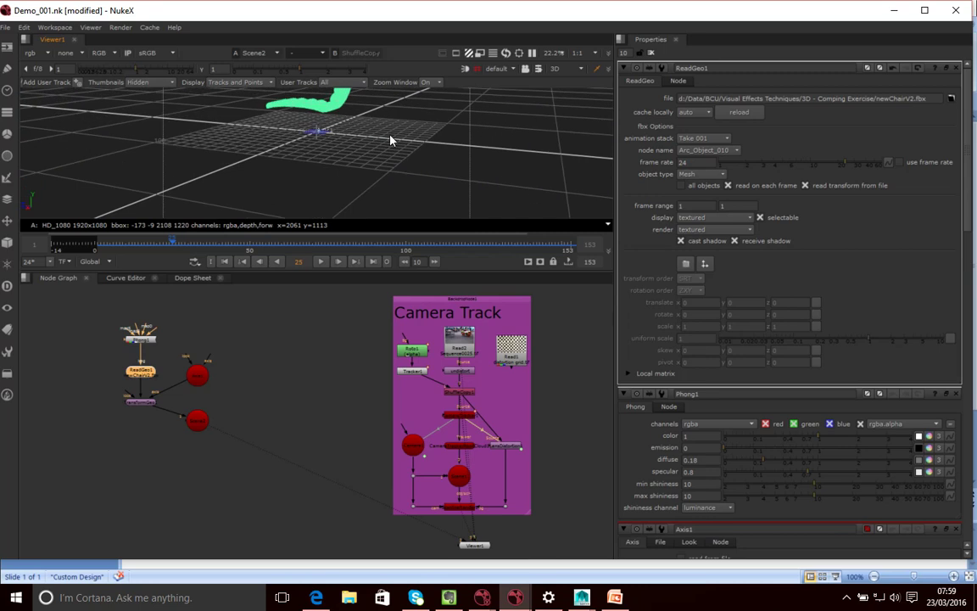
ctrl+drag(394, 138, 434, 166)
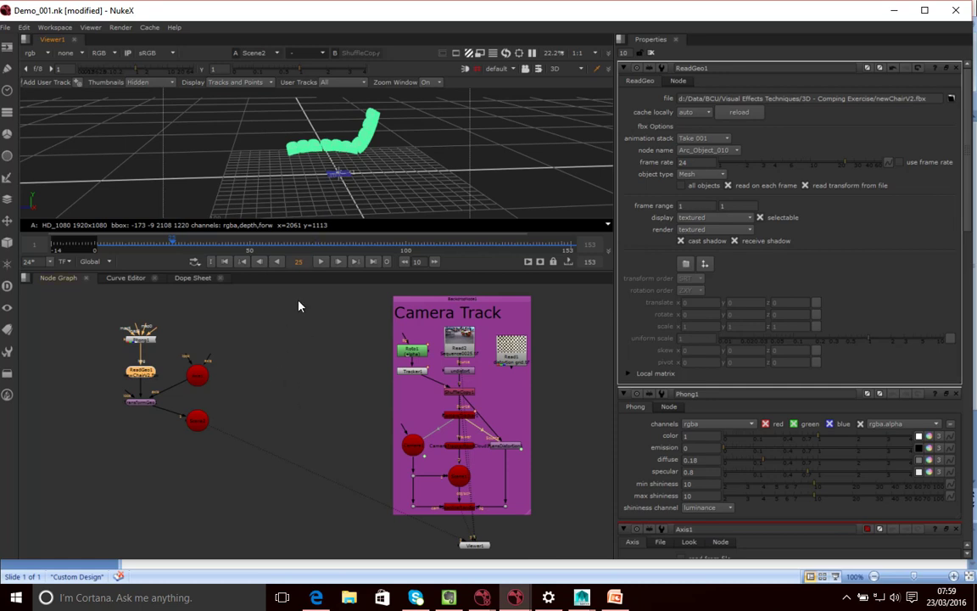
- Preview the Arc_Object_14 part in the ReadGeo node, and switch its node name back to Arc_Object_010
click(137, 348)
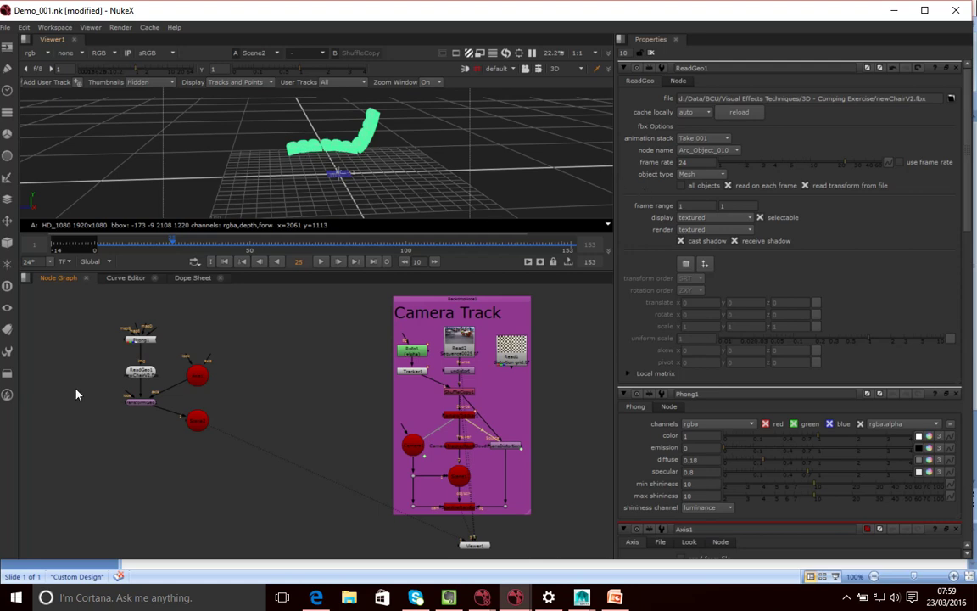
click(140, 374)
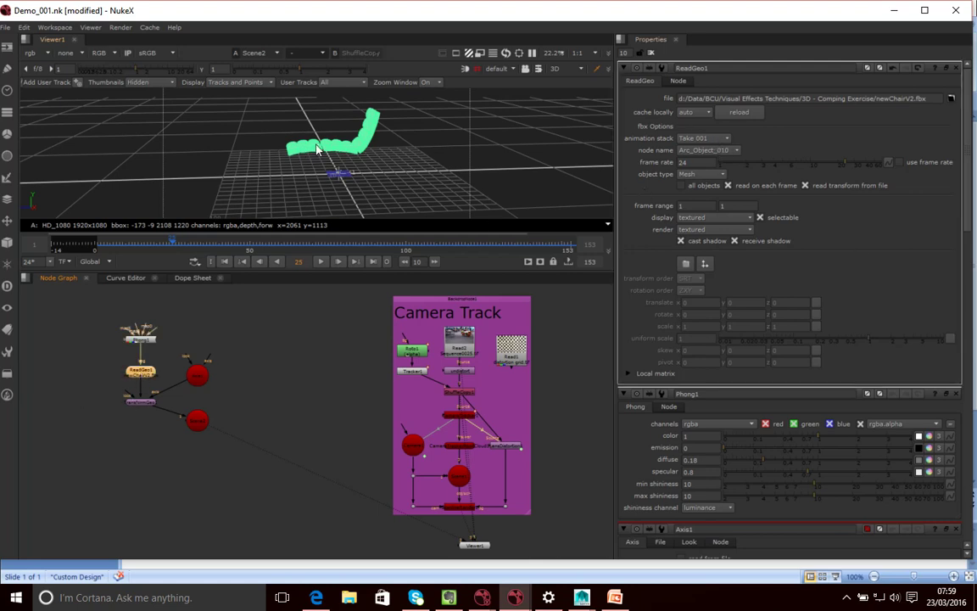
click(709, 153)
click(700, 162)
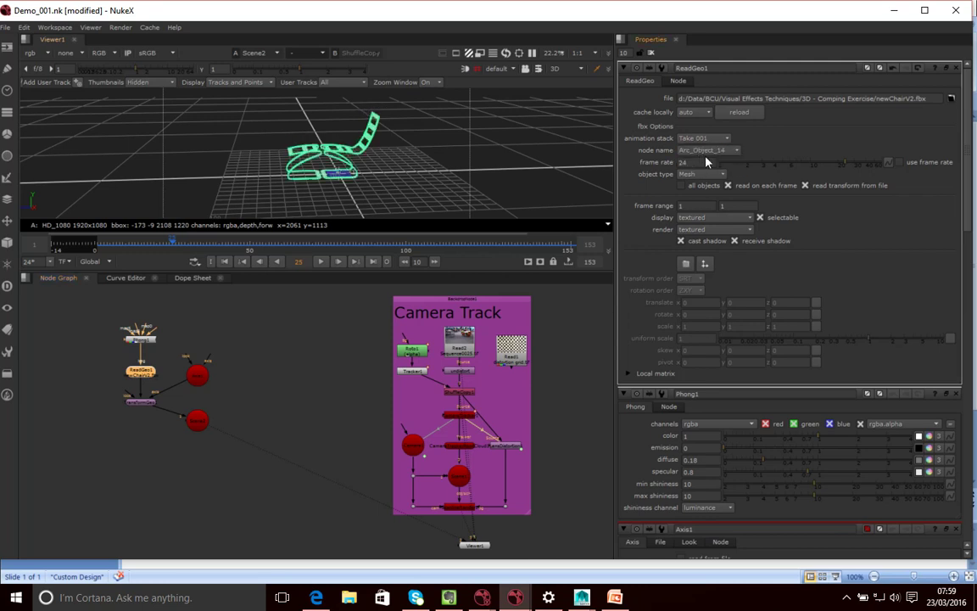
click(714, 150)
click(708, 141)
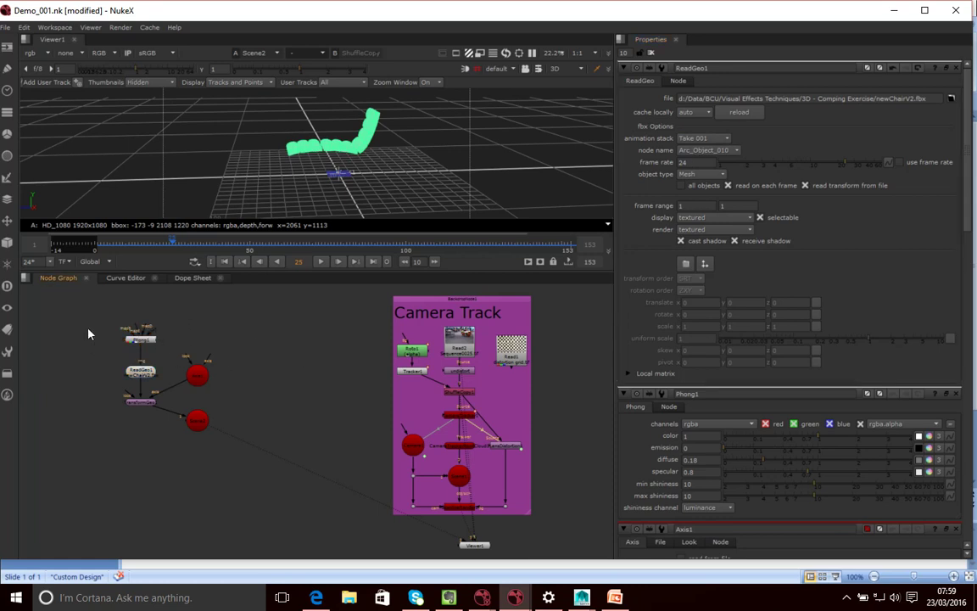
- Duplicate the Phong, ReadGeo and TransformGeo chain and place the copy on the other side of the Axis node
drag(89, 308, 169, 441)
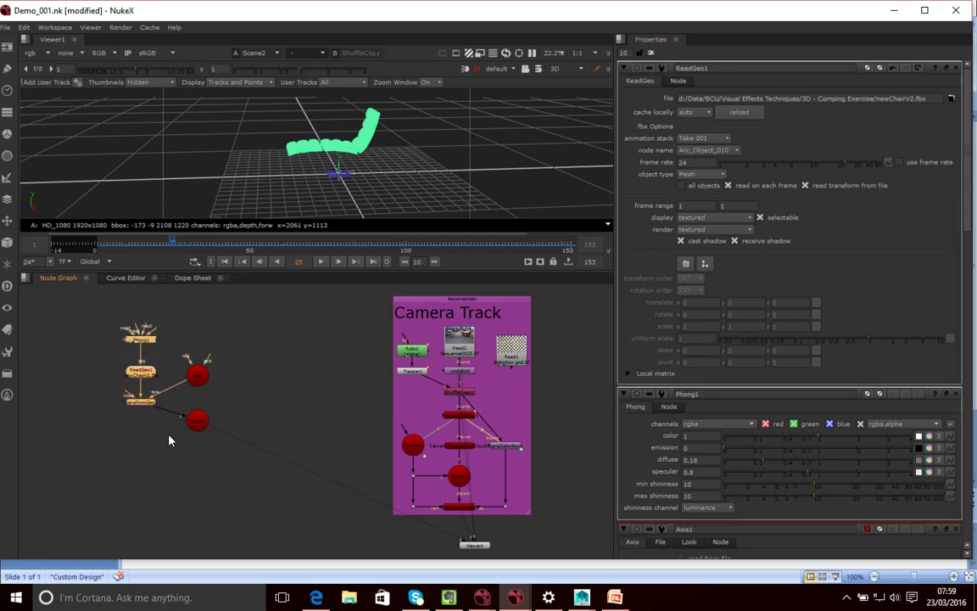
click(248, 366)
drag(83, 315, 161, 426)
key(ctrl+z)
key(ctrl+c)
key(ctrl+v)
drag(75, 311, 262, 376)
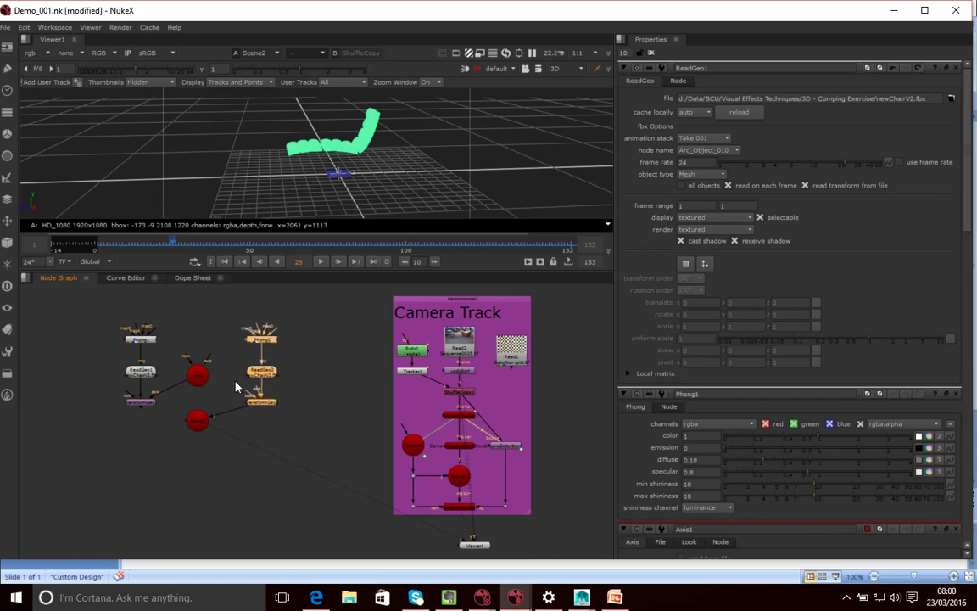
- Connect the copied TransformGeo node to the shared Axis node and feed the original TransformGeo back into the Scene node below
click(235, 392)
drag(255, 391, 200, 377)
drag(142, 407, 192, 431)
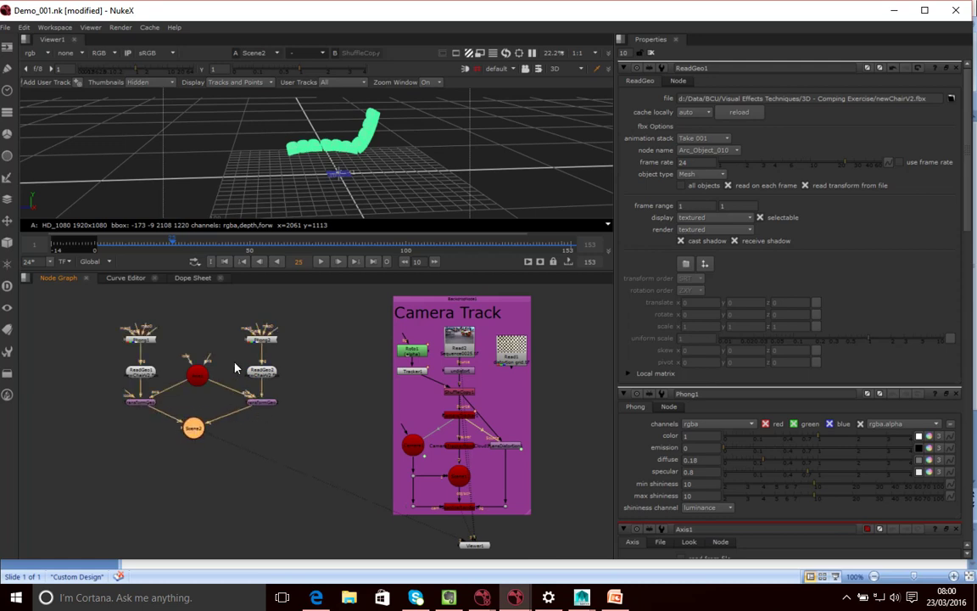
- Set the copied ReadGeo node's node name to Arc_Object_14 to load the chair frame
click(301, 387)
double_click(268, 373)
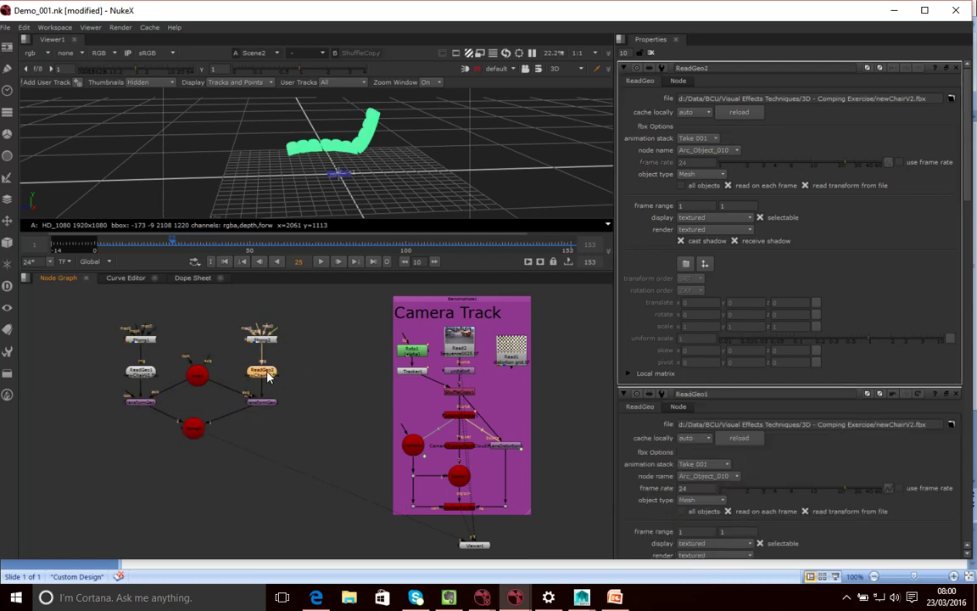
click(728, 151)
click(717, 162)
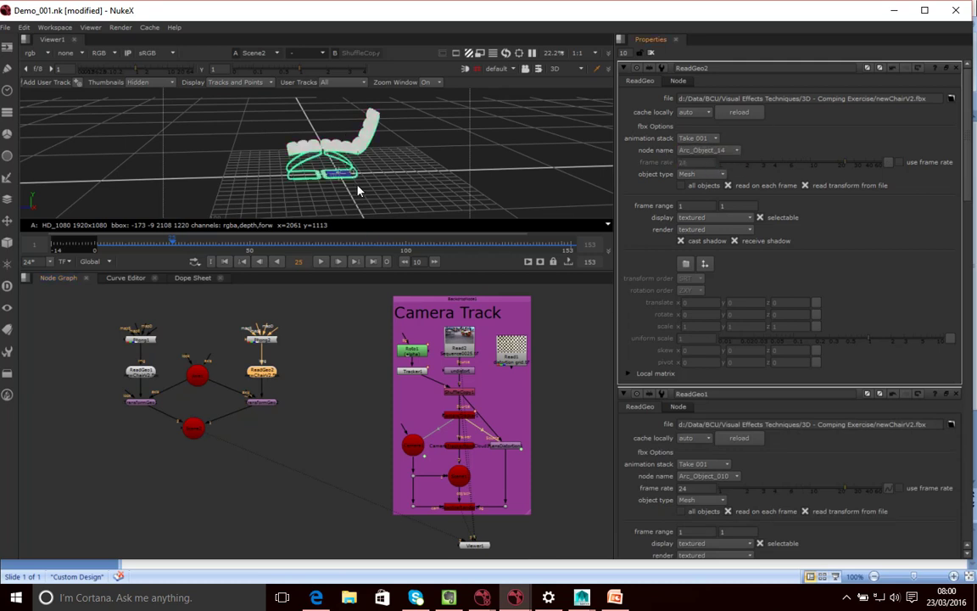
- Try moving both chair parts together with the Axis node in the 3D view, and undo the move
click(200, 379)
click(310, 387)
click(199, 378)
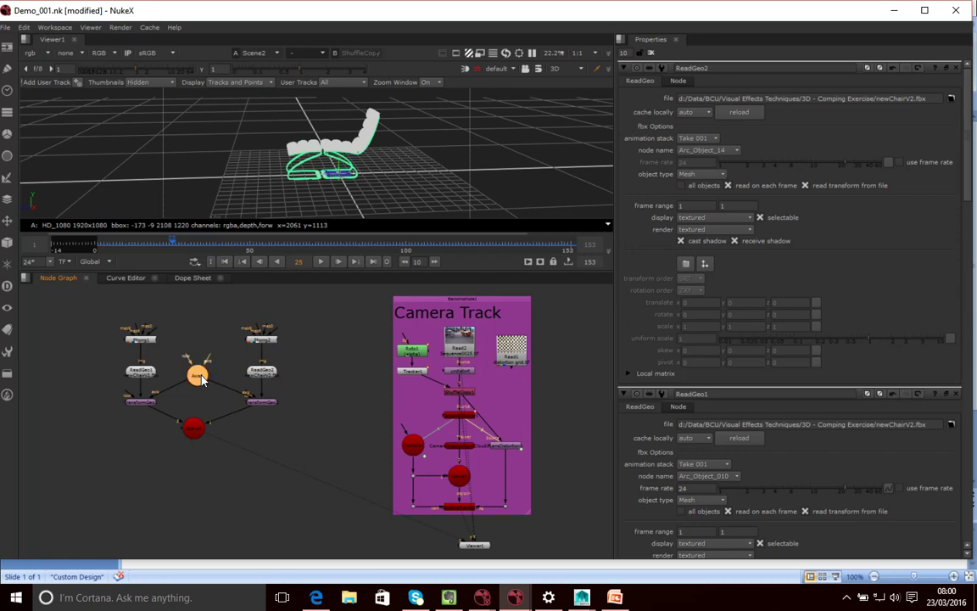
scroll(335, 157, up, 5)
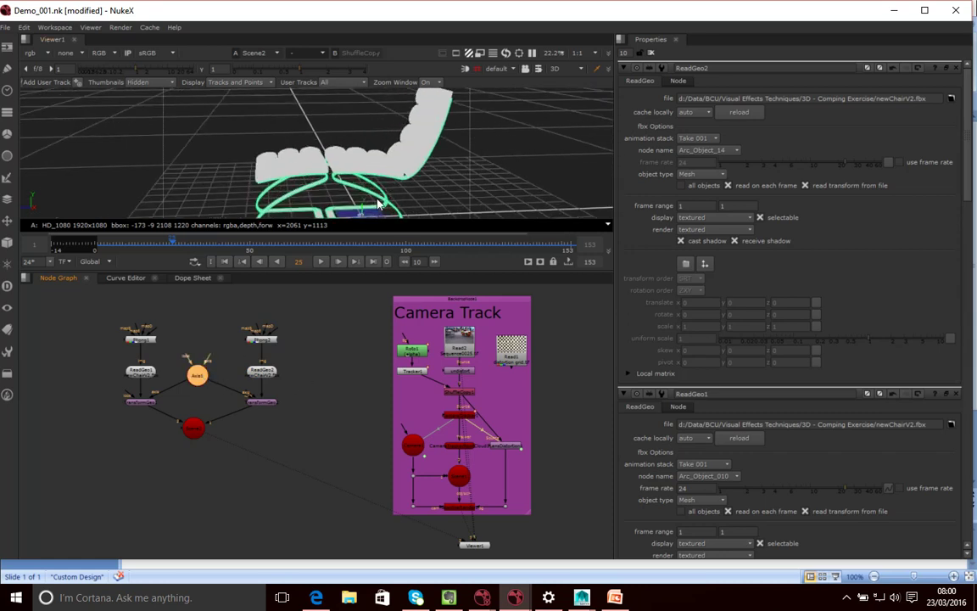
ctrl+drag(417, 191, 390, 176)
click(200, 381)
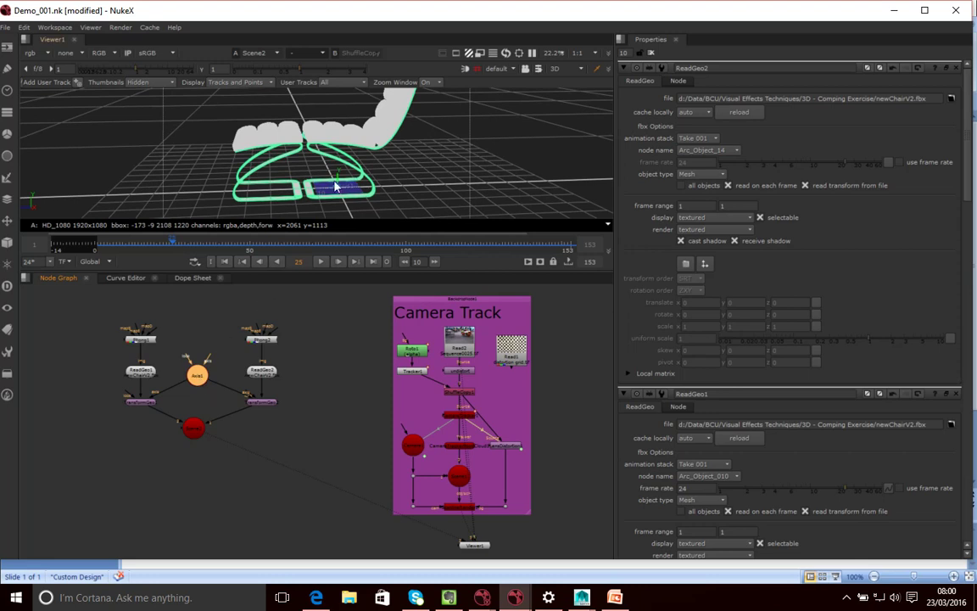
drag(338, 176, 374, 185)
key(ctrl+z)
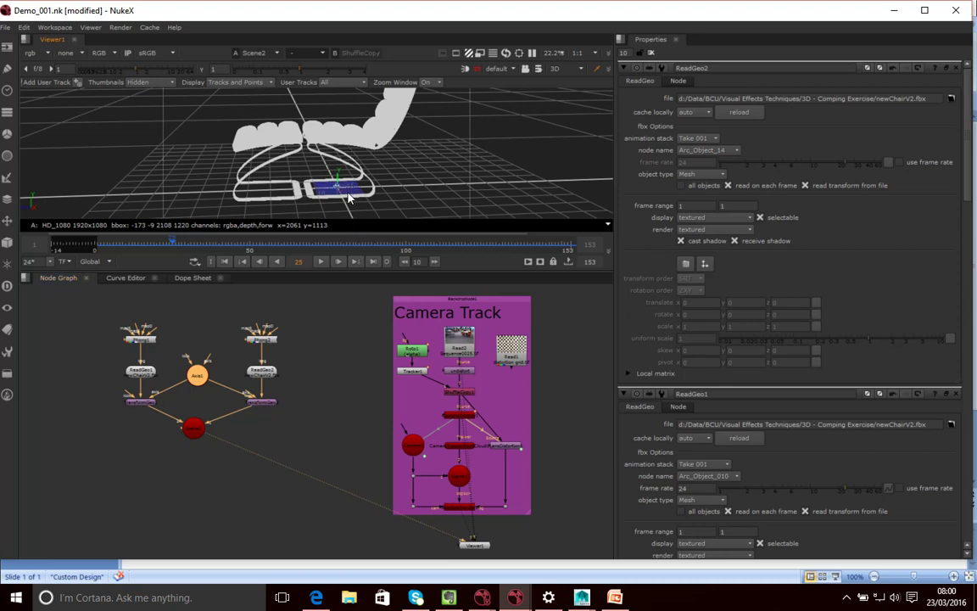
- Examine the Axis node's handle at the chair base and the chair's scale against the tracked point cloud
scroll(346, 200, up, 8)
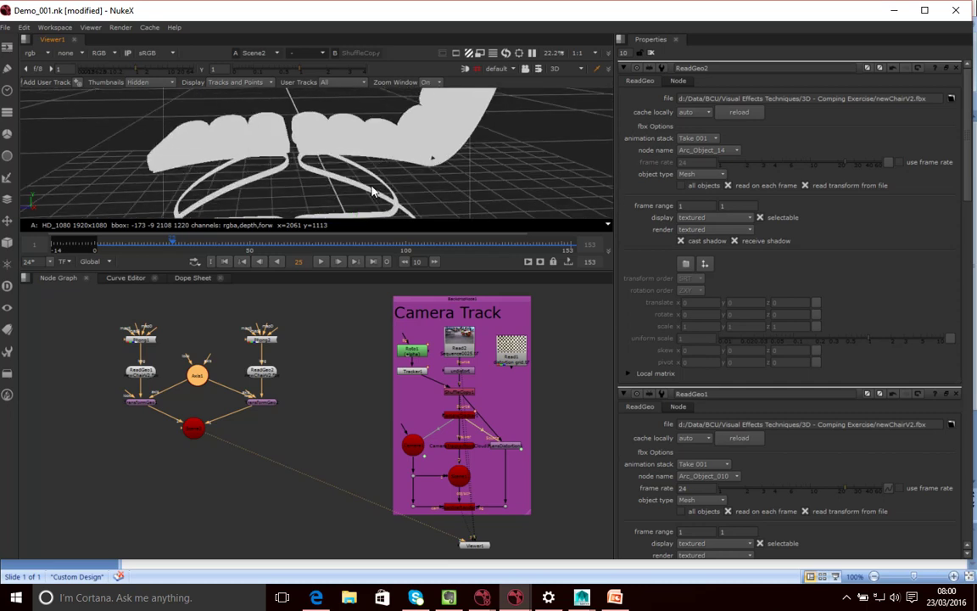
scroll(375, 149, up, 5)
alt+drag(451, 144, 526, 154)
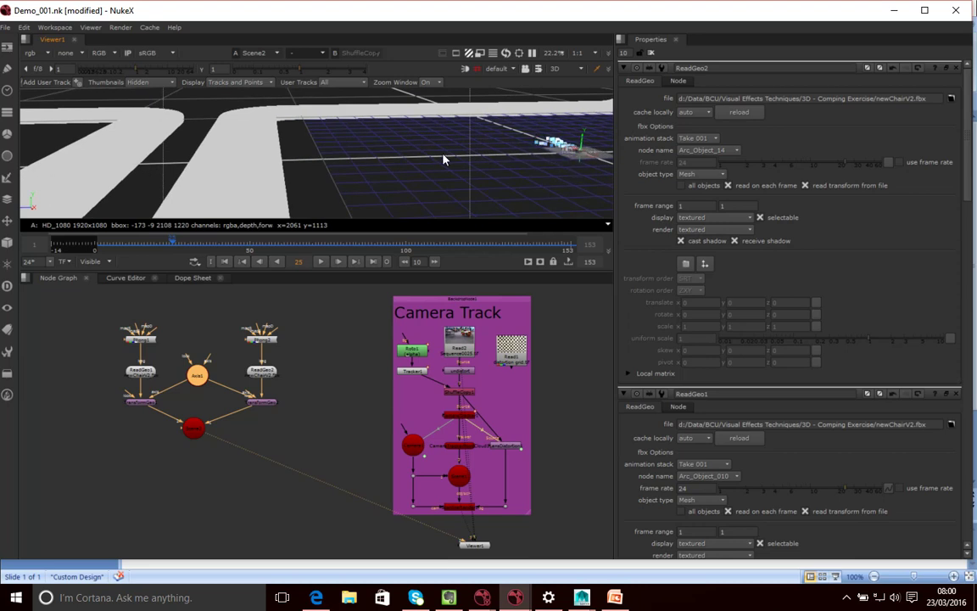
scroll(424, 140, down, 6)
alt+drag(365, 130, 349, 157)
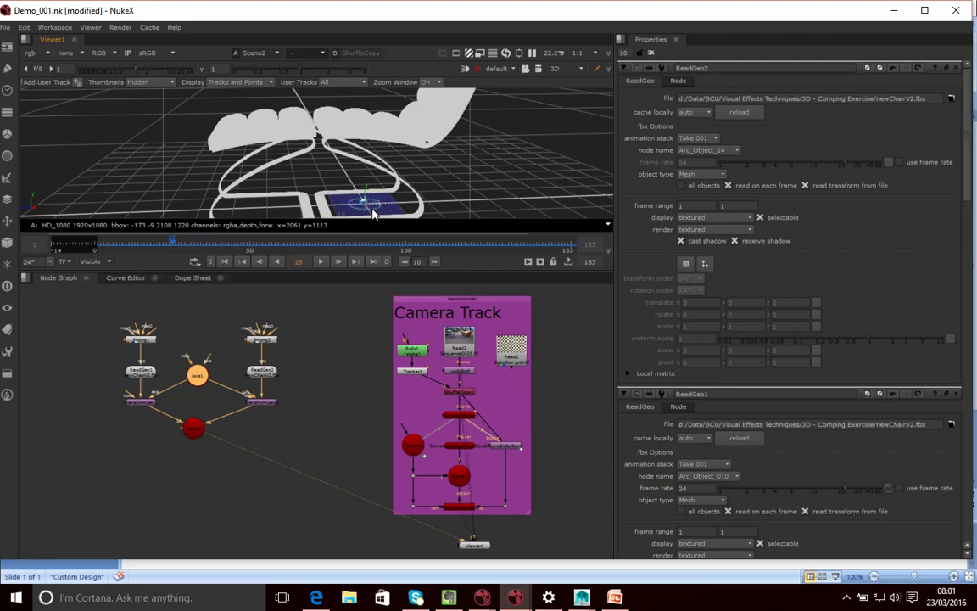
scroll(375, 210, up, 2)
middle_drag(376, 208, 379, 179)
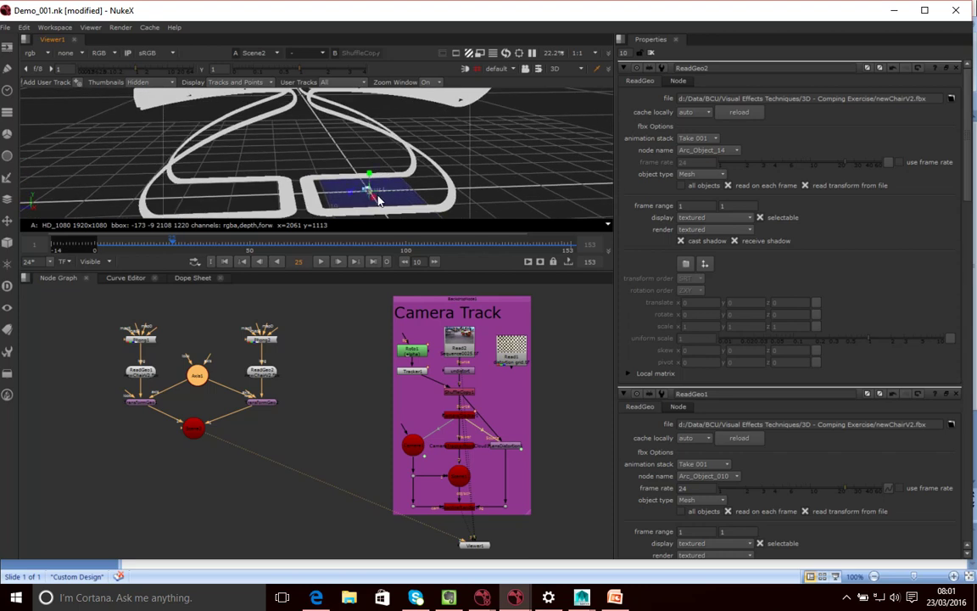
- Scale both chair parts down uniformly with the shared Axis node's handle in the 3D view
ctrl+shift+drag(368, 188, 394, 213)
scroll(380, 205, up, 3)
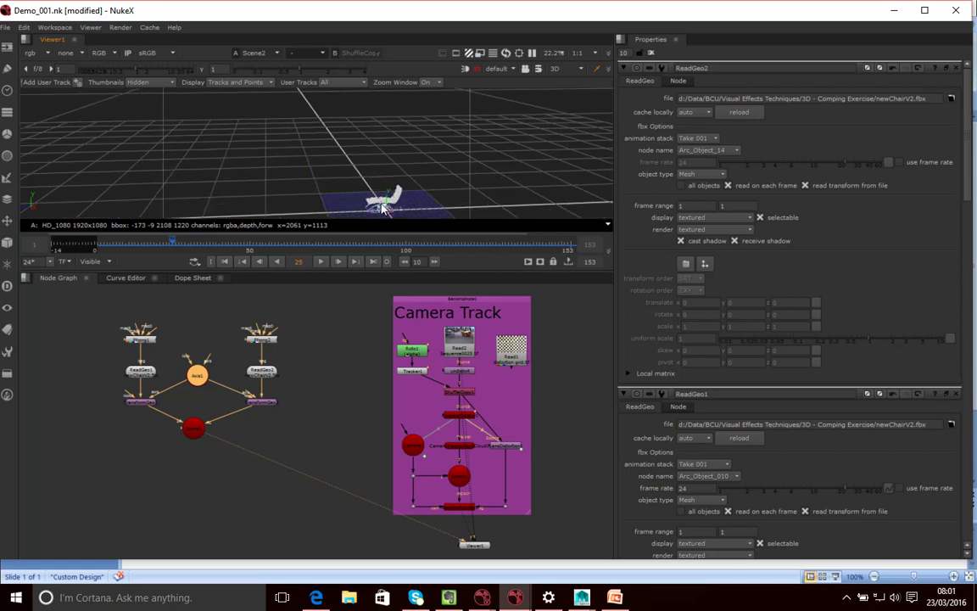
alt+middle_drag(435, 215, 472, 198)
- Scale the chair down further with the Axis handle to bring it closer to the size of the tracked point cloud
click(434, 197)
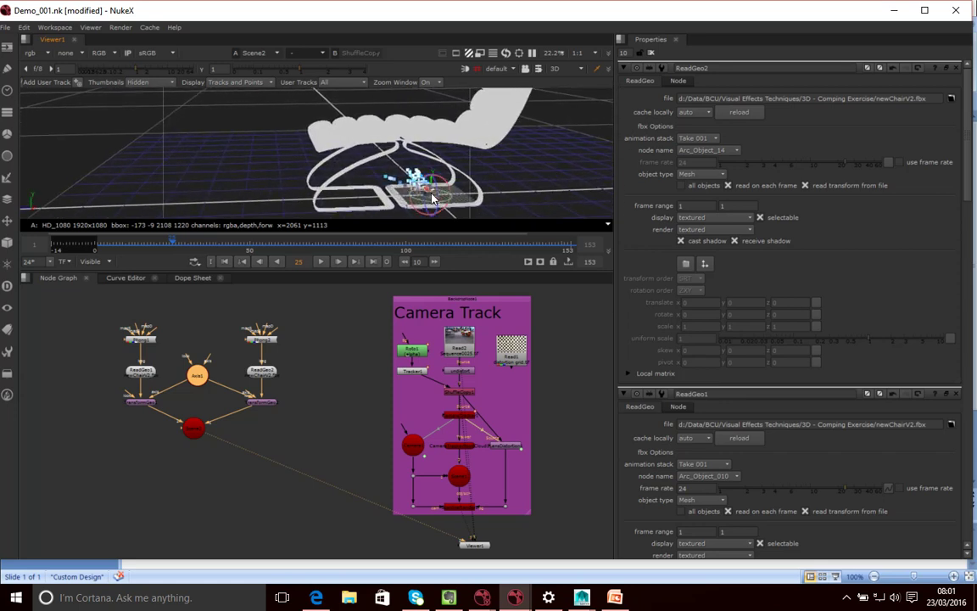
click(432, 198)
click(432, 199)
click(434, 201)
key(ctrl)
drag(434, 199, 459, 220)
scroll(462, 209, up, 2)
middle_drag(541, 187, 118, 174)
middle_drag(449, 153, 311, 131)
ctrl+drag(311, 130, 391, 138)
scroll(353, 191, up, 8)
scroll(344, 207, up, 8)
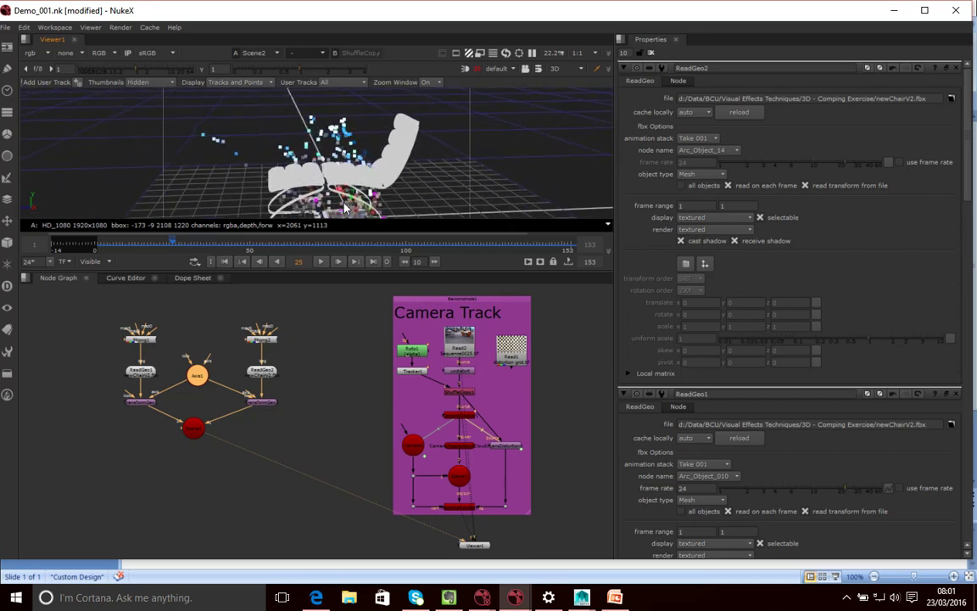
- Shrink the chair uniformly again until it is a small object at the centre of the tracked floor points
ctrl+drag(339, 203, 374, 124)
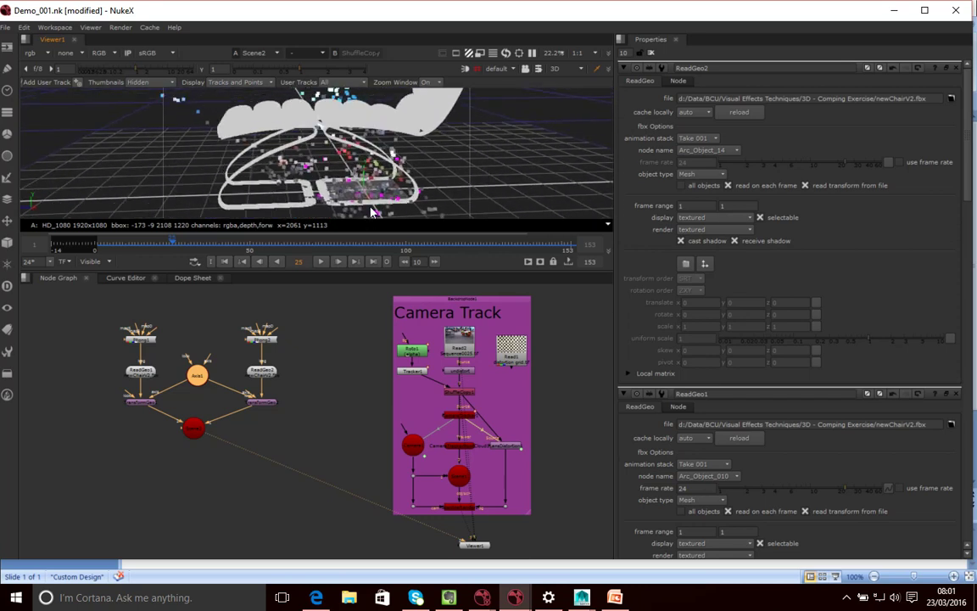
key(ctrl)
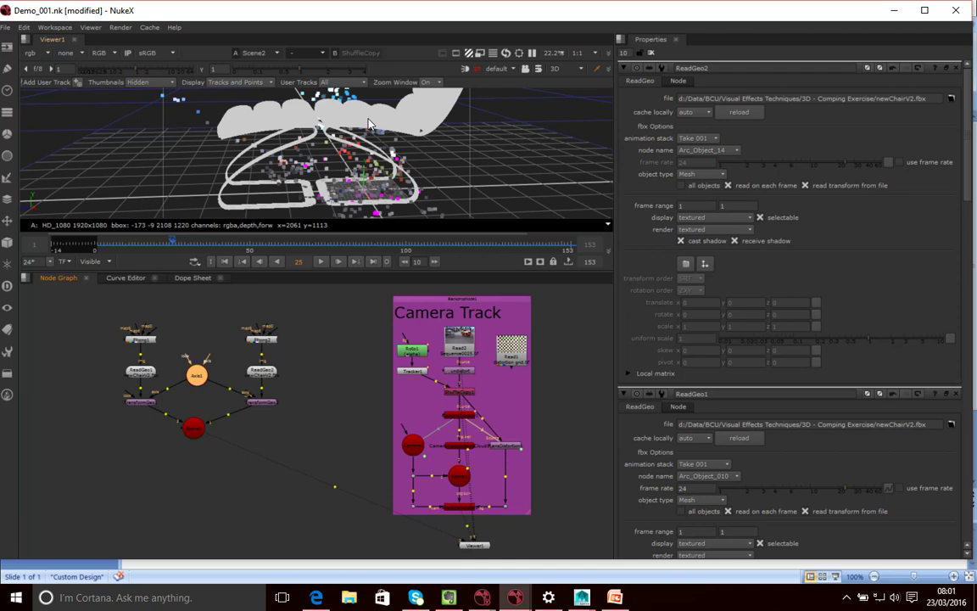
ctrl+shift+drag(326, 144, 395, 211)
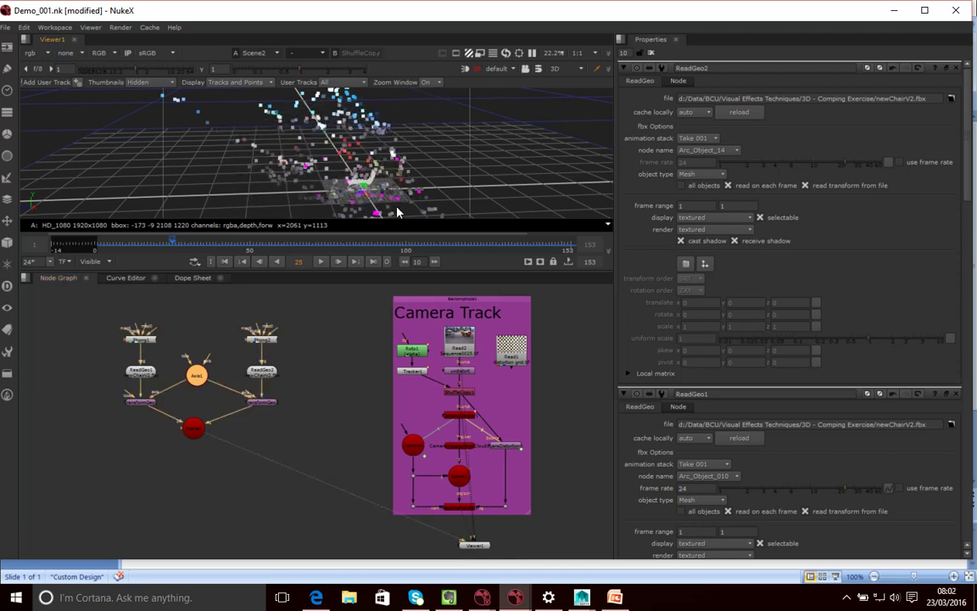
mouse_move(396, 212)
ctrl+shift+mouse_down()
mouse_move(382, 192)
mouse_move(359, 187)
mouse_move(428, 195)
mouse_move(405, 195)
ctrl+shift+mouse_up()
alt+drag(309, 187, 365, 161)
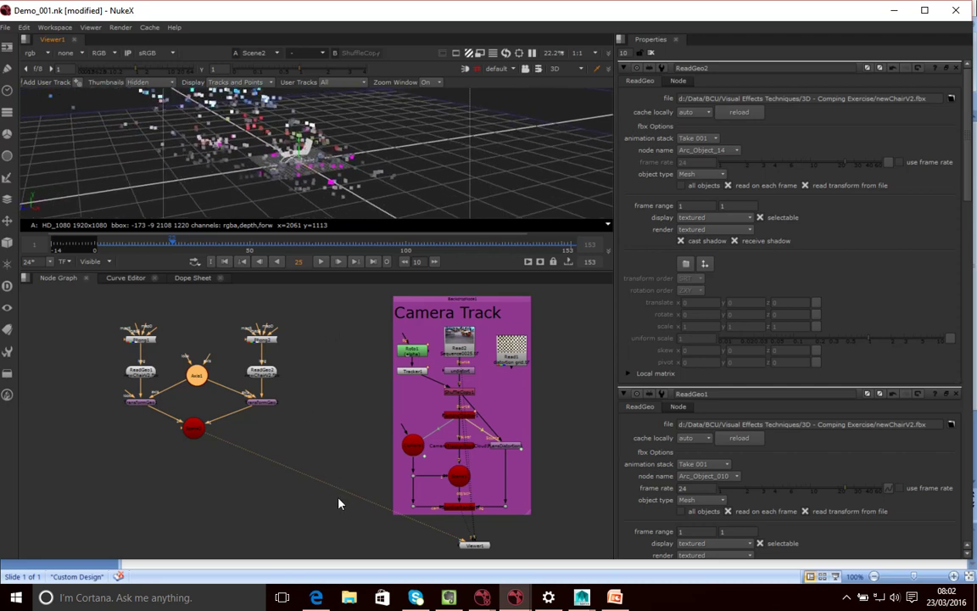
- Add a ScanlineRender node just below the chair's Scene node
click(286, 472)
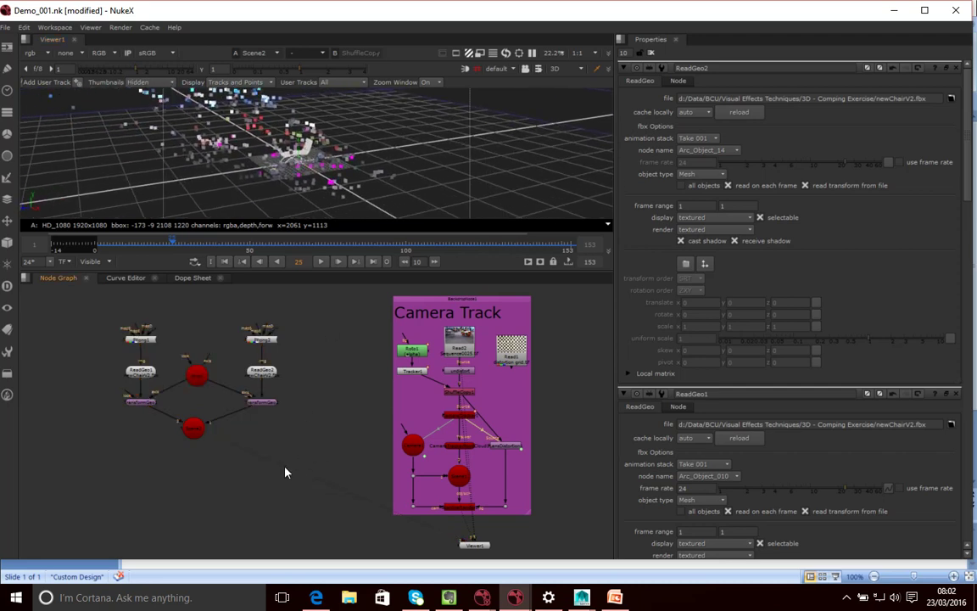
ctrl+click(194, 433)
click(199, 463)
key(Tab)
text(cam)
key(BackSpace)
key(BackSpace)
key(BackSpace)
text(can)
key(Down)
key(Down)
key(Return)
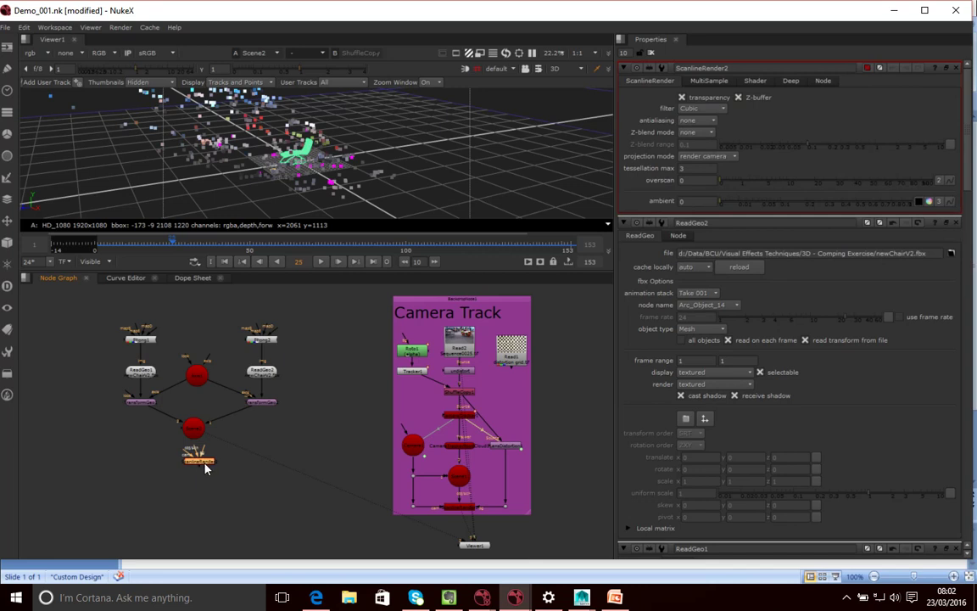
- Feed the chair's Scene node into the new ScanlineRender and connect its cam input to the tracked camera in the Camera Track group
drag(202, 467, 194, 433)
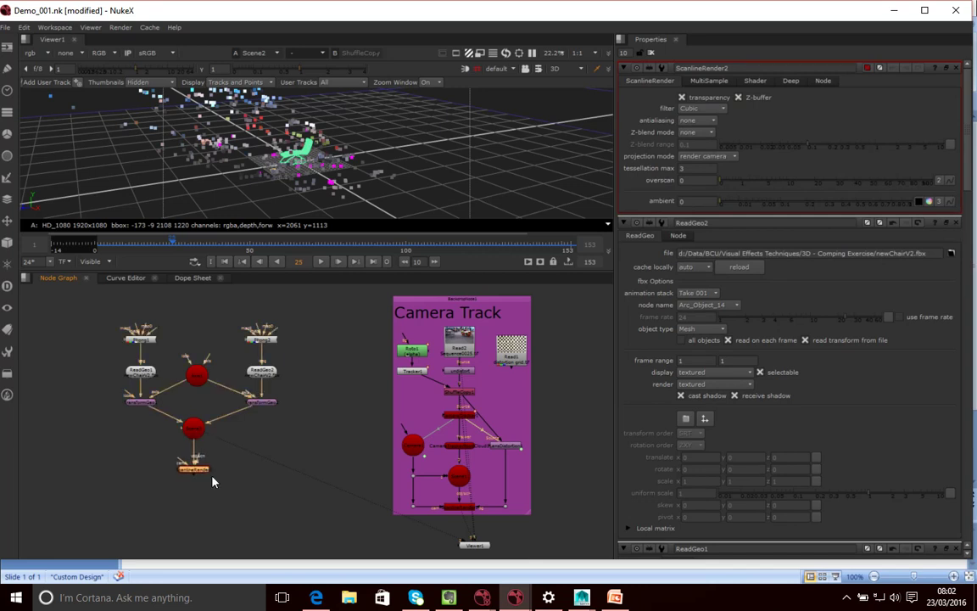
click(236, 518)
drag(196, 475, 200, 482)
drag(182, 472, 415, 450)
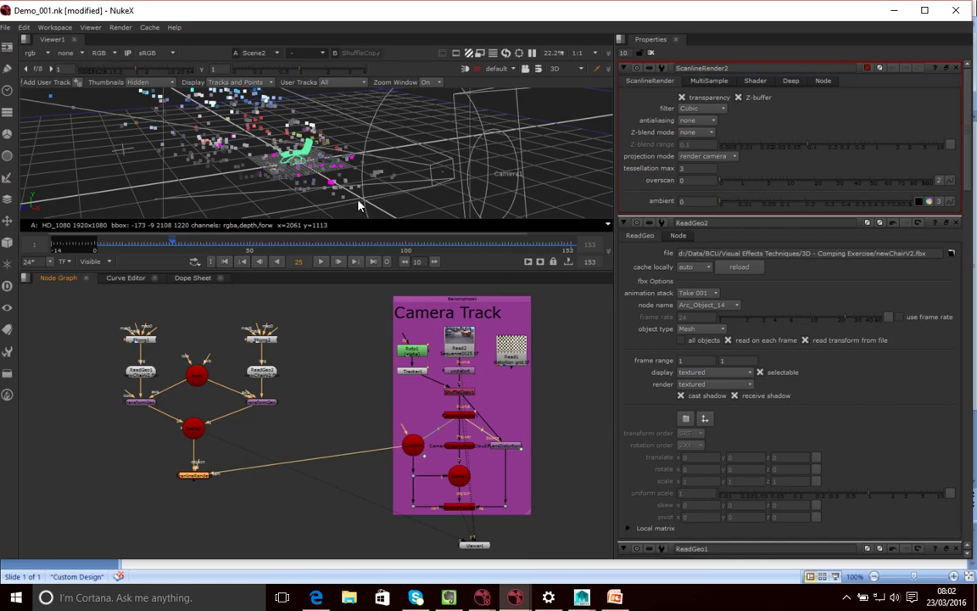
- Connect the ScanlineRender's background input to the undistort node beneath the Read2 footage
ctrl+drag(300, 203, 331, 191)
alt+middle_drag(225, 185, 331, 138)
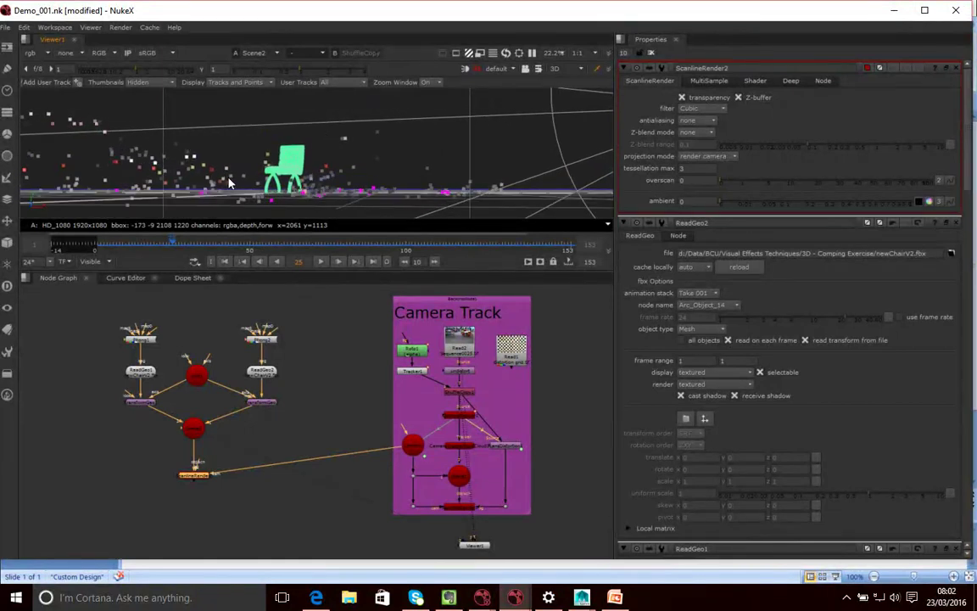
alt+middle_drag(247, 195, 325, 230)
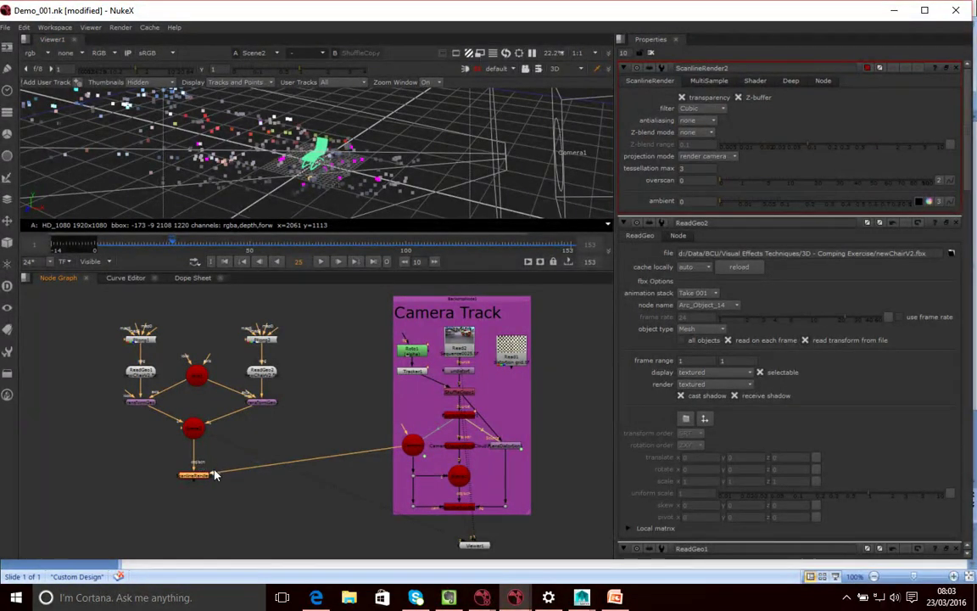
mouse_move(212, 462)
mouse_down()
mouse_move(234, 446)
mouse_move(224, 457)
mouse_up()
drag(205, 472, 470, 380)
click(294, 507)
- View the ScanlineRender output in 2D and enlarge the viewer area above the node graph
click(196, 475)
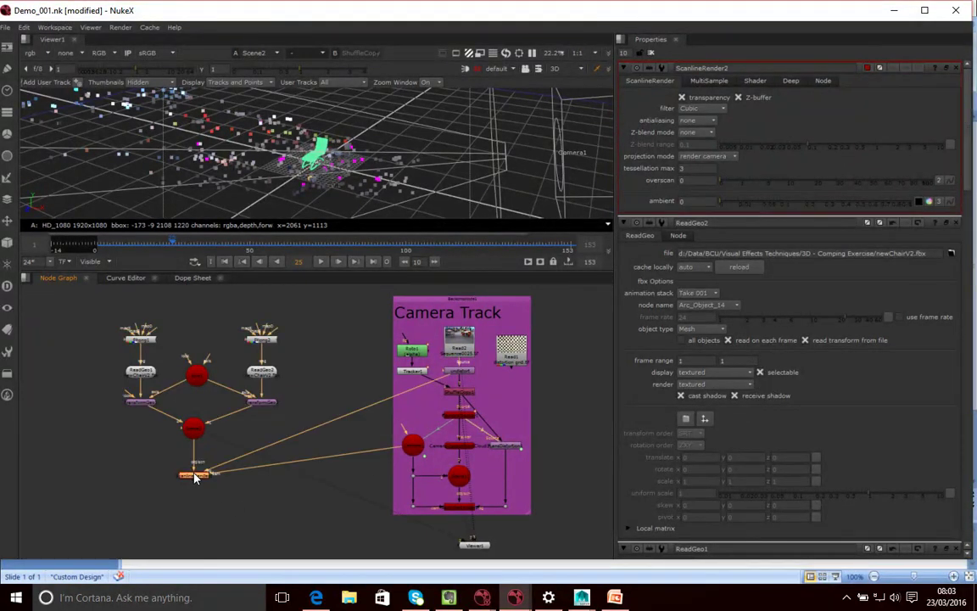
key(1)
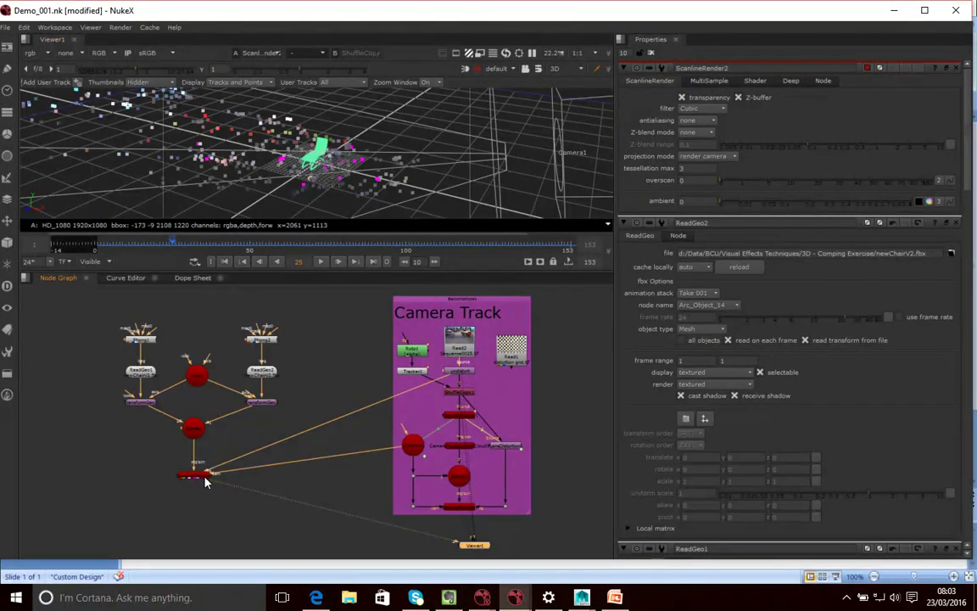
click(556, 69)
click(567, 83)
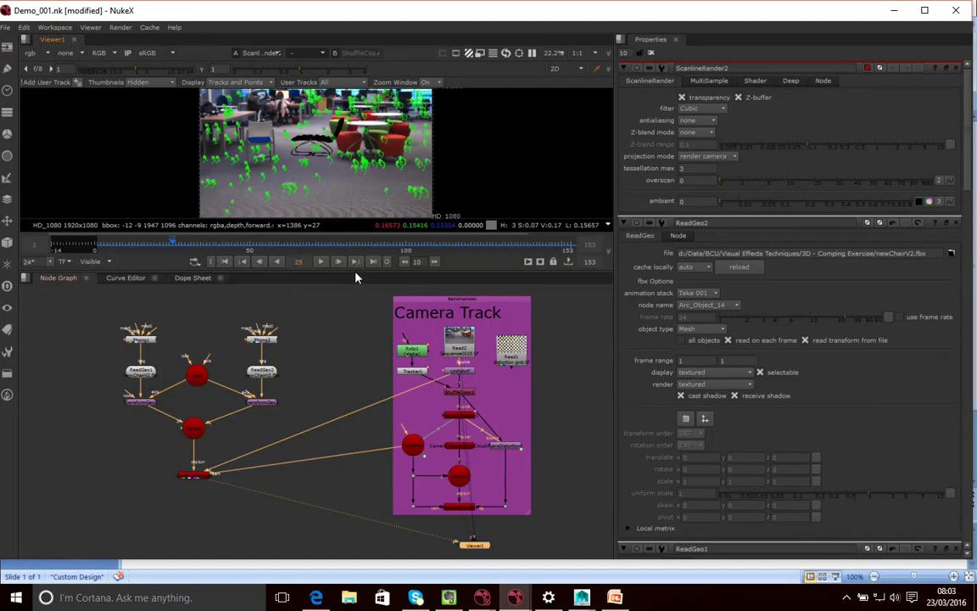
drag(356, 278, 355, 304)
- Add a second Viewer node and place it in the empty space between the chair nodes and the Camera Track group
click(259, 450)
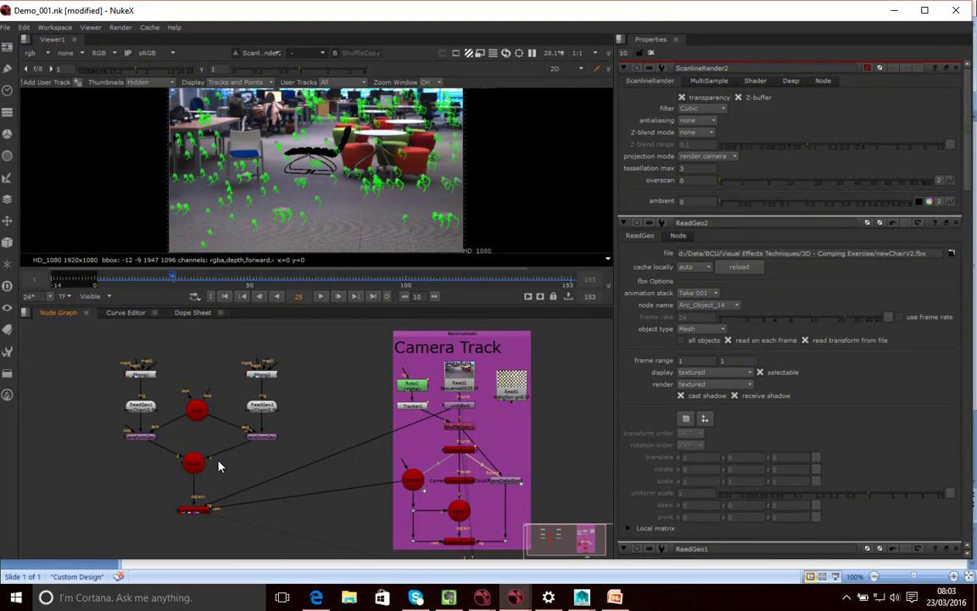
key(Tab)
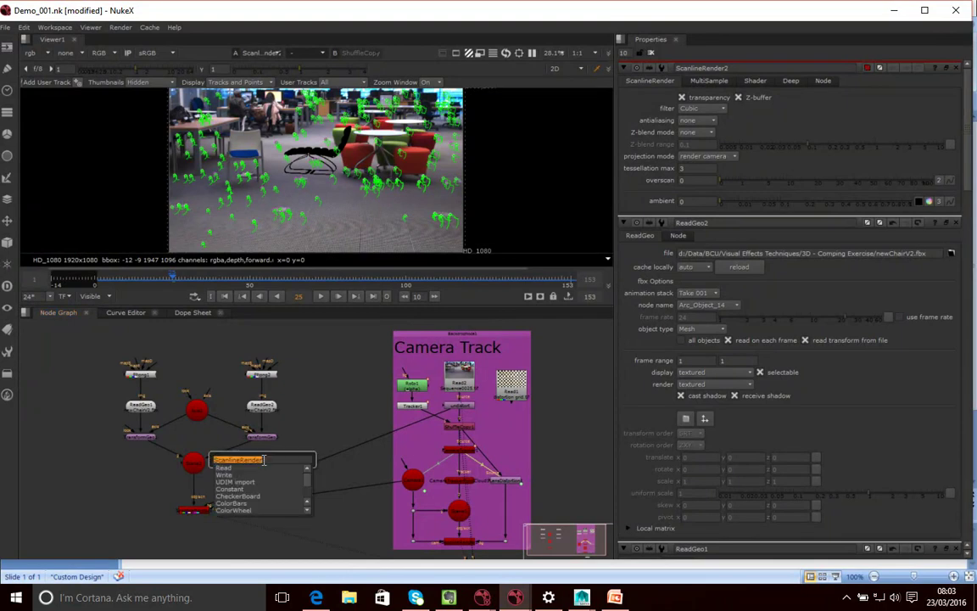
text(view)
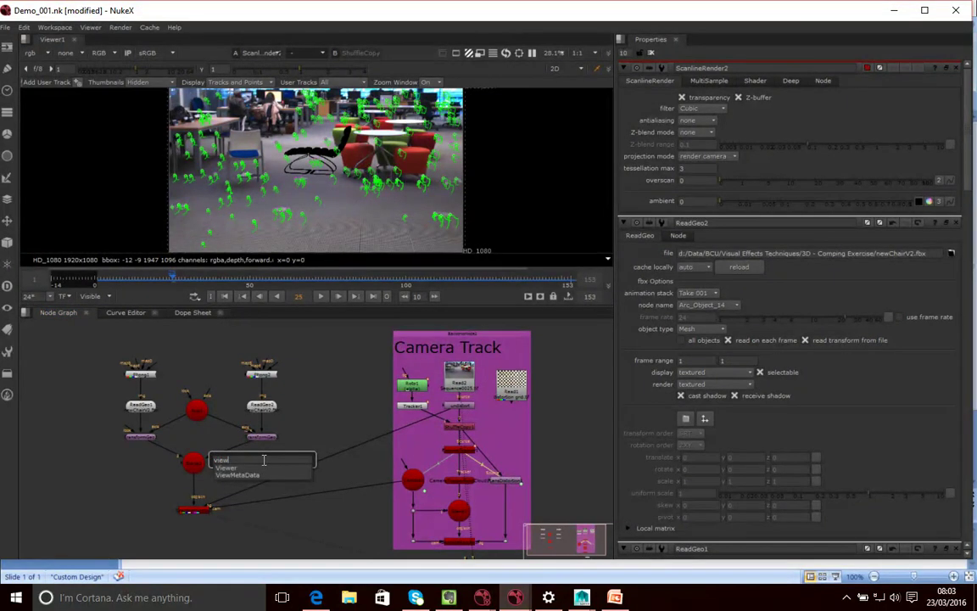
text(er)
key(Return)
key(ctrl+i)
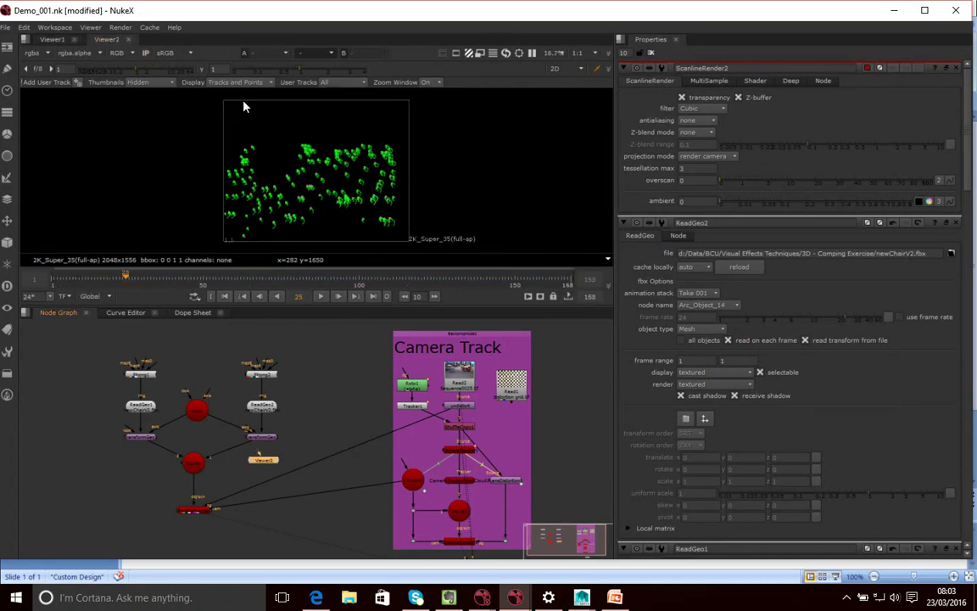
drag(268, 463, 354, 432)
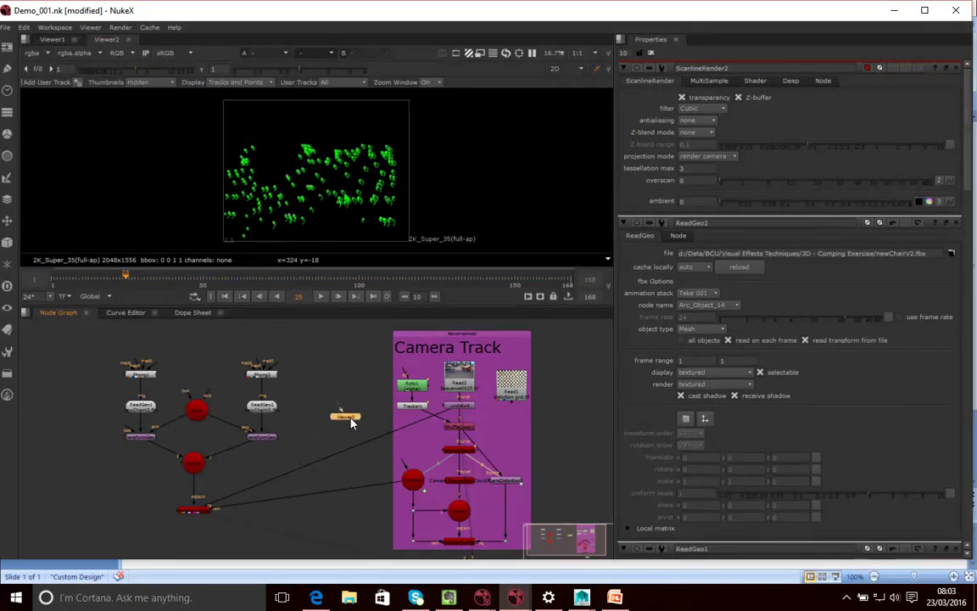
click(55, 40)
click(106, 41)
click(55, 43)
click(106, 39)
click(52, 39)
click(106, 39)
- Connect the second Viewer node to the chair's Scene node and place it beside the ScanlineRender
drag(342, 411, 200, 460)
drag(344, 420, 143, 527)
alt+middle_drag(299, 163, 338, 162)
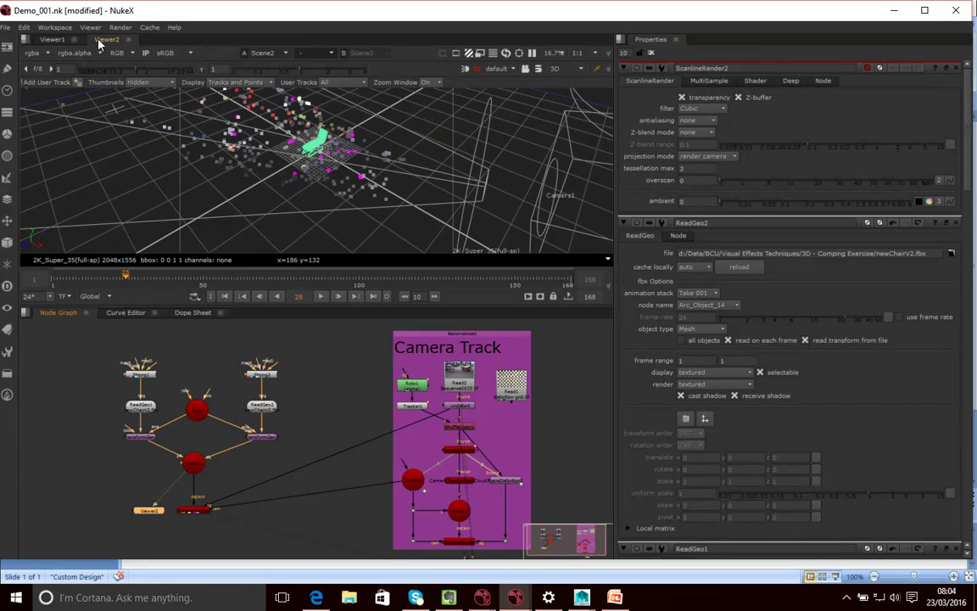
- Detach Viewer2 into its own floating window and make that window taller
click(53, 40)
click(98, 41)
drag(109, 40, 976, 297)
drag(976, 153, 418, 173)
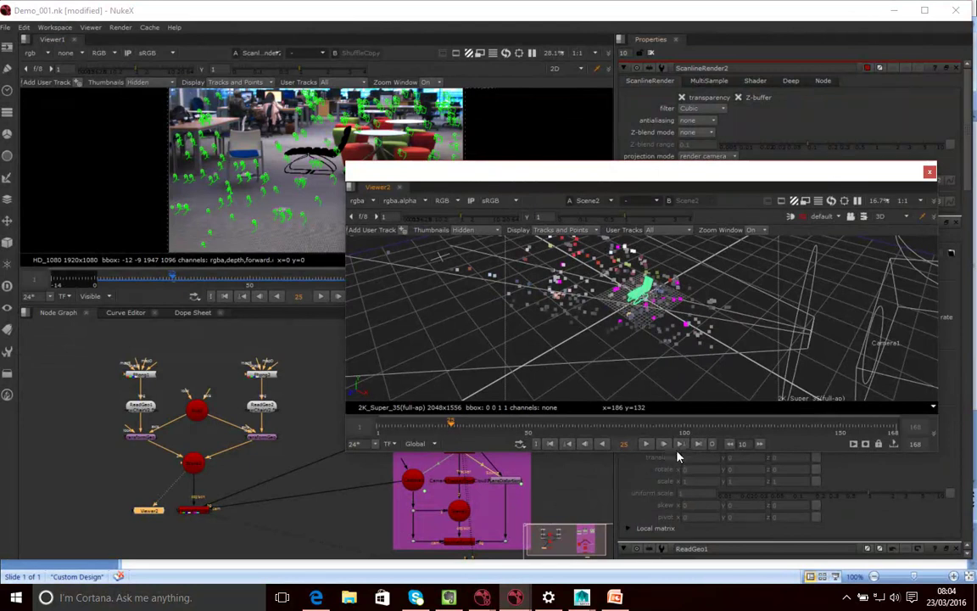
drag(668, 457, 680, 536)
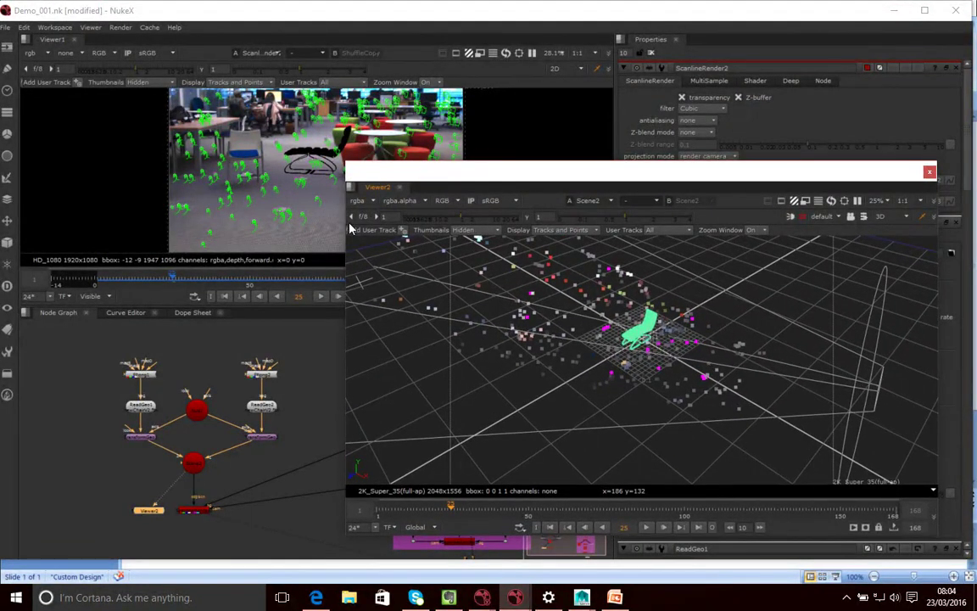
- Narrow the floating Viewer2 window and place it over the Properties area so the rendered footage stays uncovered
drag(384, 188, 644, 313)
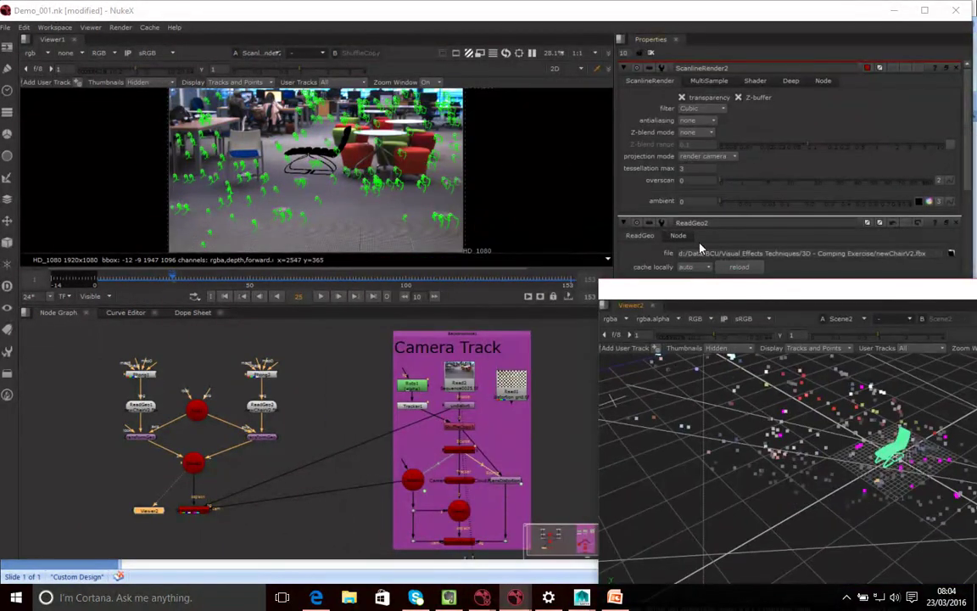
drag(717, 287, 516, 146)
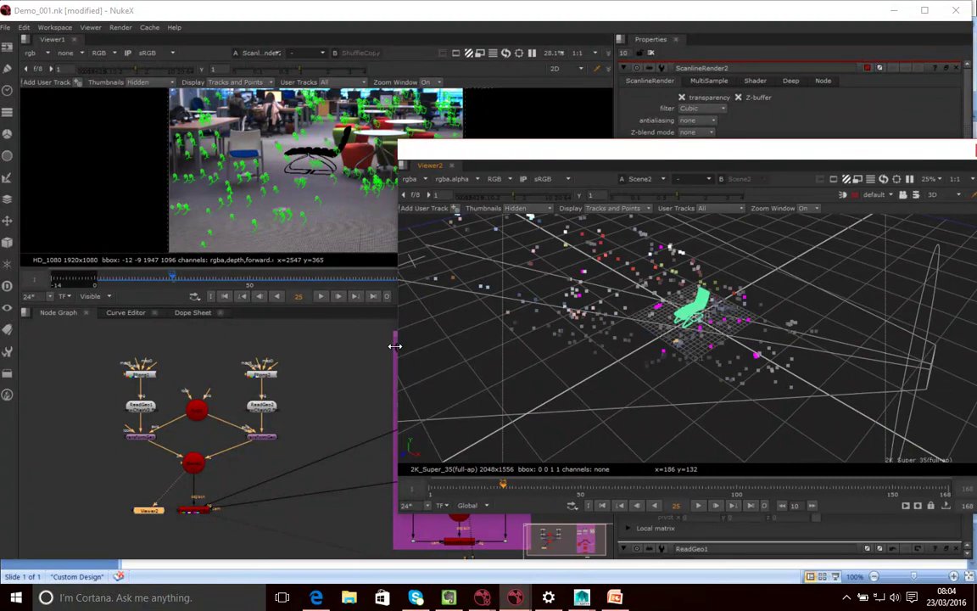
drag(400, 353, 577, 353)
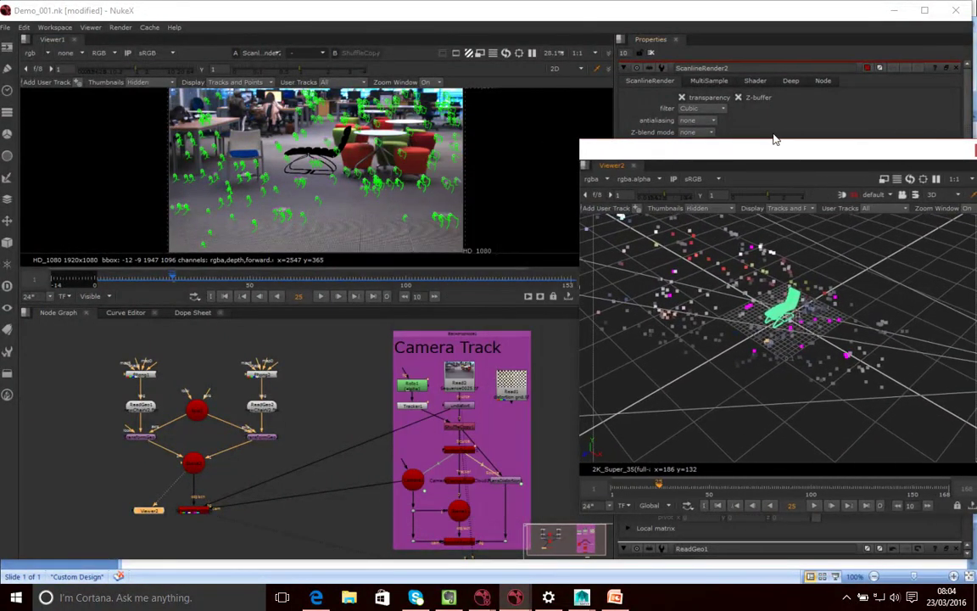
drag(775, 145, 713, 82)
- Select the Axis node and move the chair across the floor in Viewer2 so it stands in front of the blue chair
scroll(775, 246, up, 6)
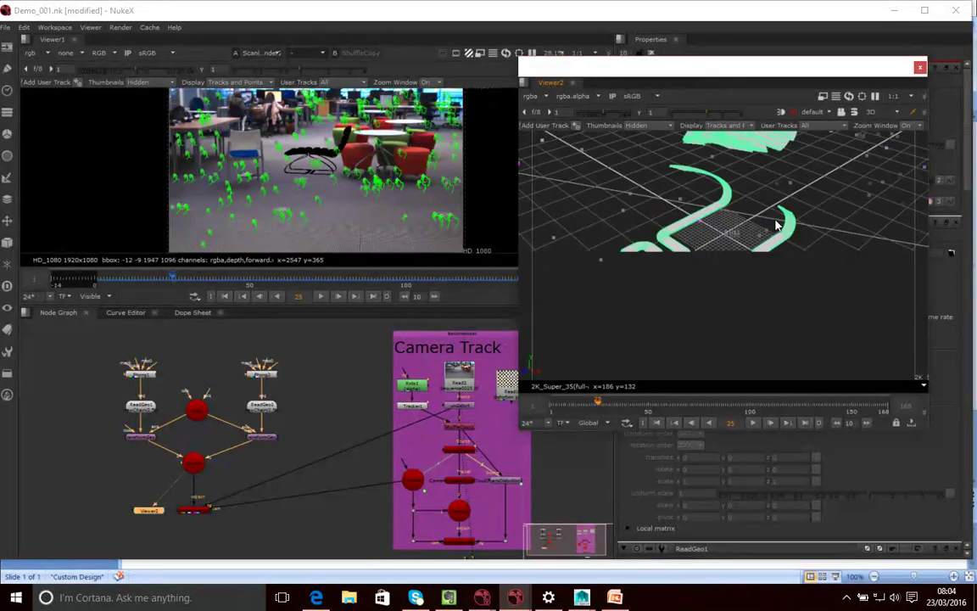
scroll(772, 223, down, 3)
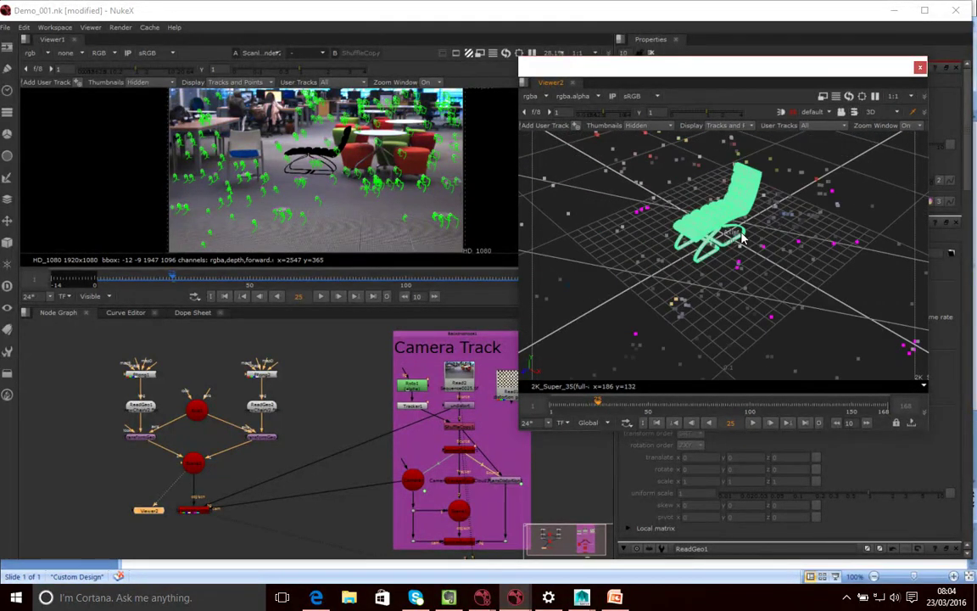
click(196, 409)
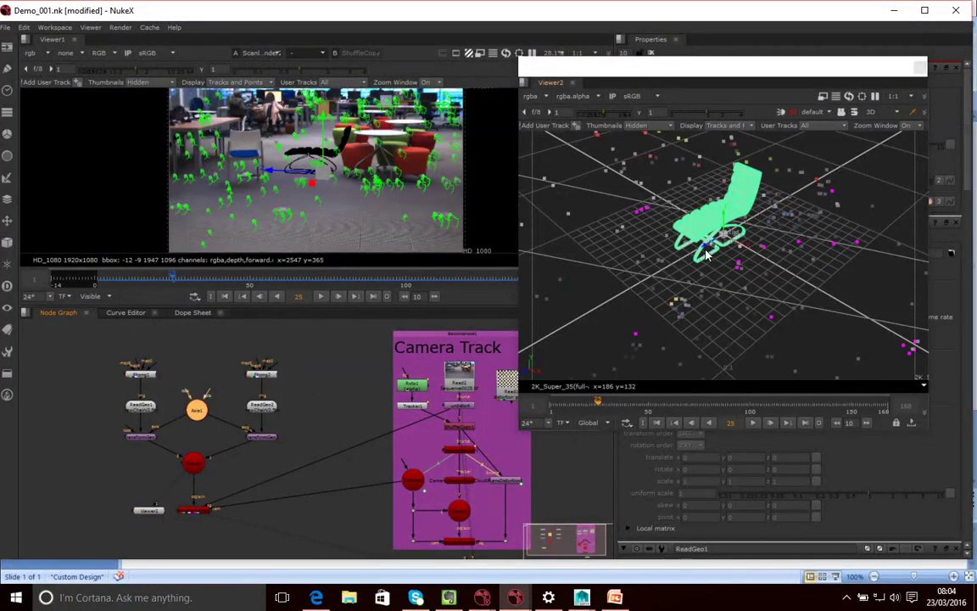
drag(705, 252, 732, 331)
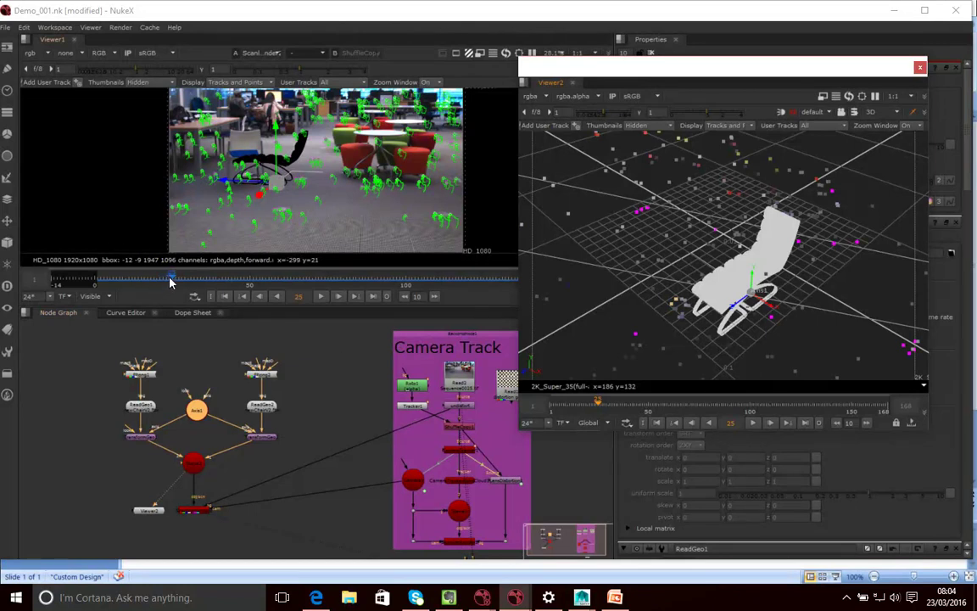
- Scrub the footage between frames 1 and 60 to check how the chair follows the camera track
drag(171, 283, 97, 285)
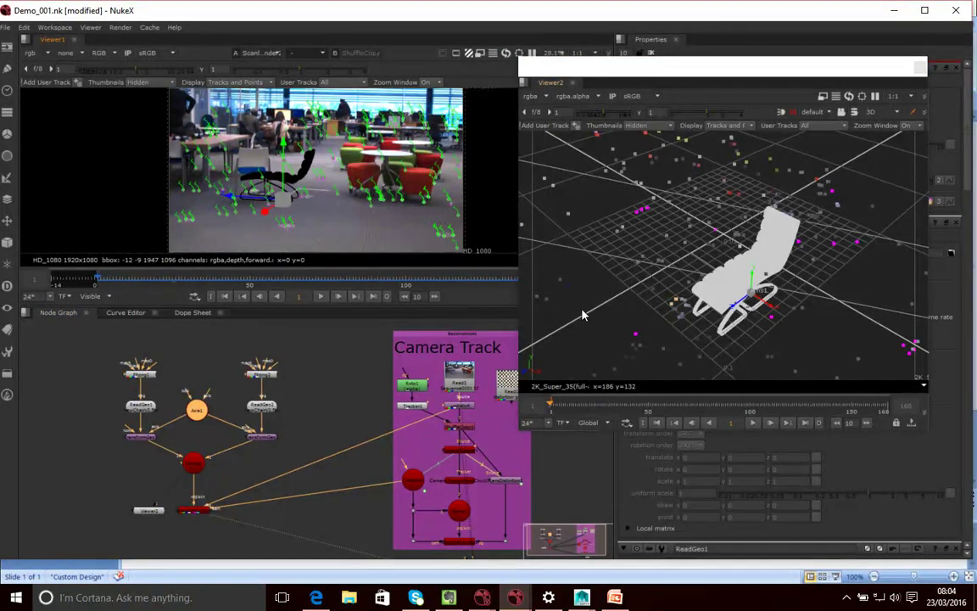
drag(98, 282, 284, 287)
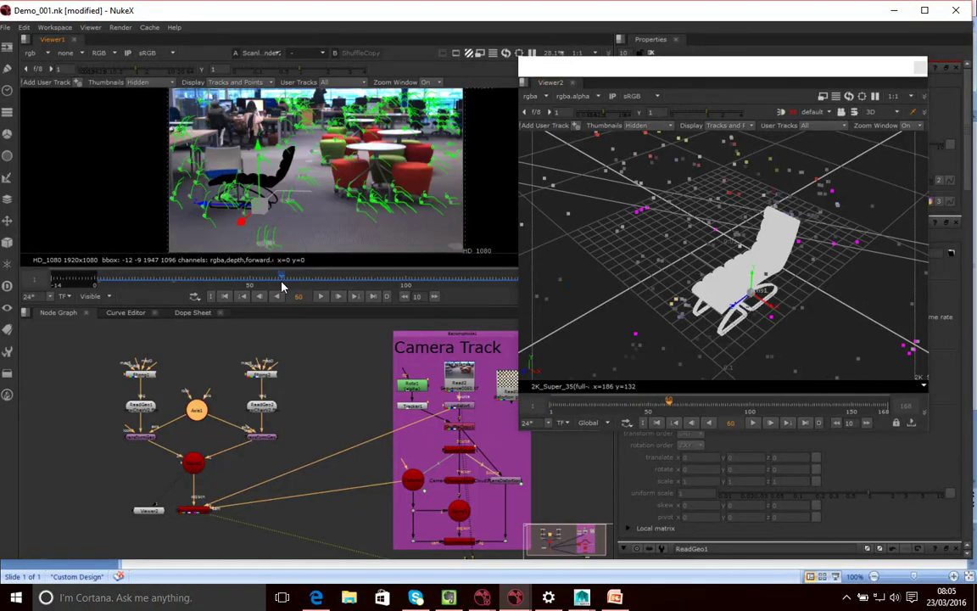
drag(281, 283, 93, 286)
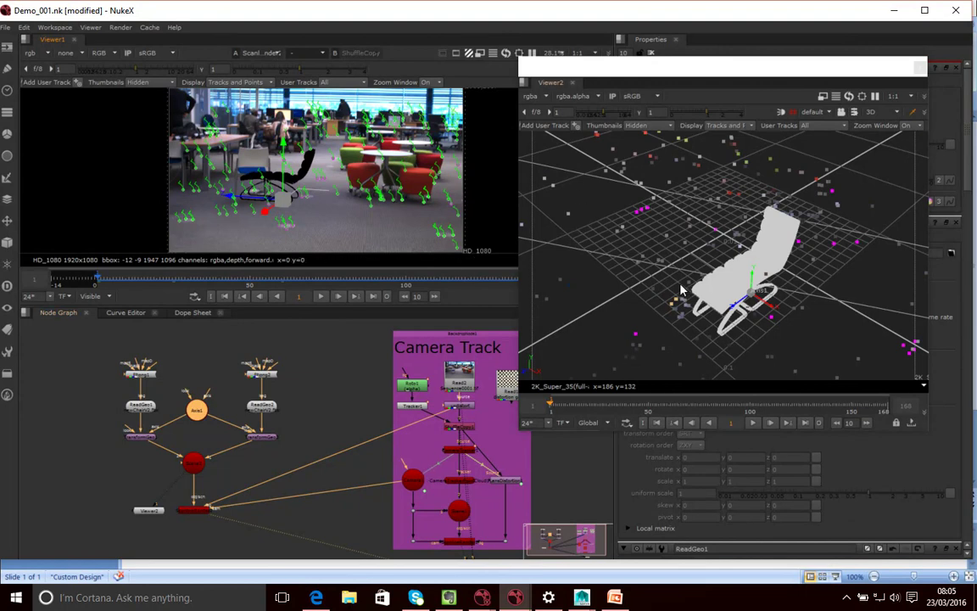
- Move the chair with the Axis handle across the floor into the foreground, closer to the camera
drag(774, 310, 700, 341)
middle_drag(705, 311, 690, 293)
drag(731, 271, 832, 276)
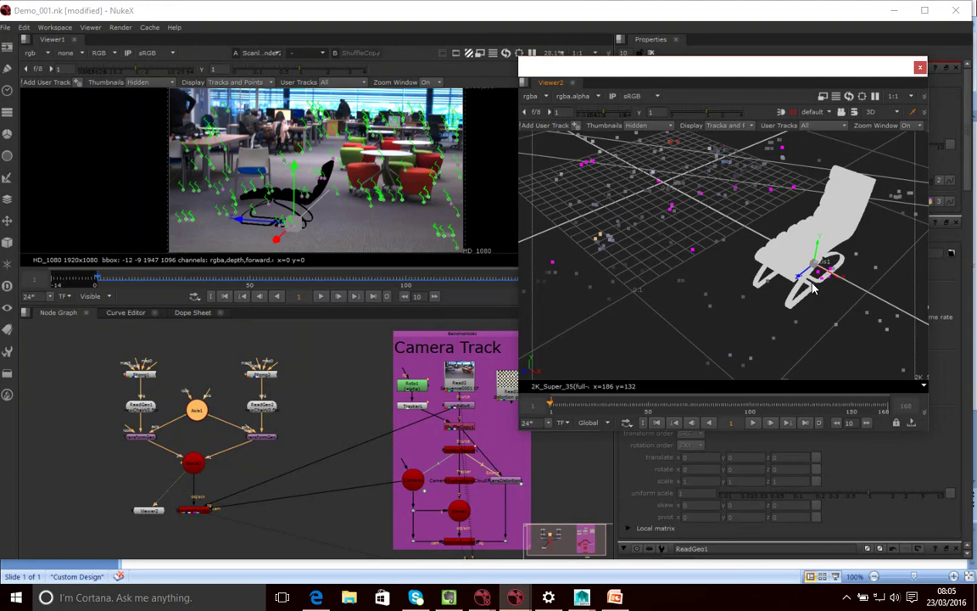
- Rotate the chair with the Axis handle in Viewer2 and set Viewer2 to look through Camera1
ctrl+drag(812, 283, 901, 265)
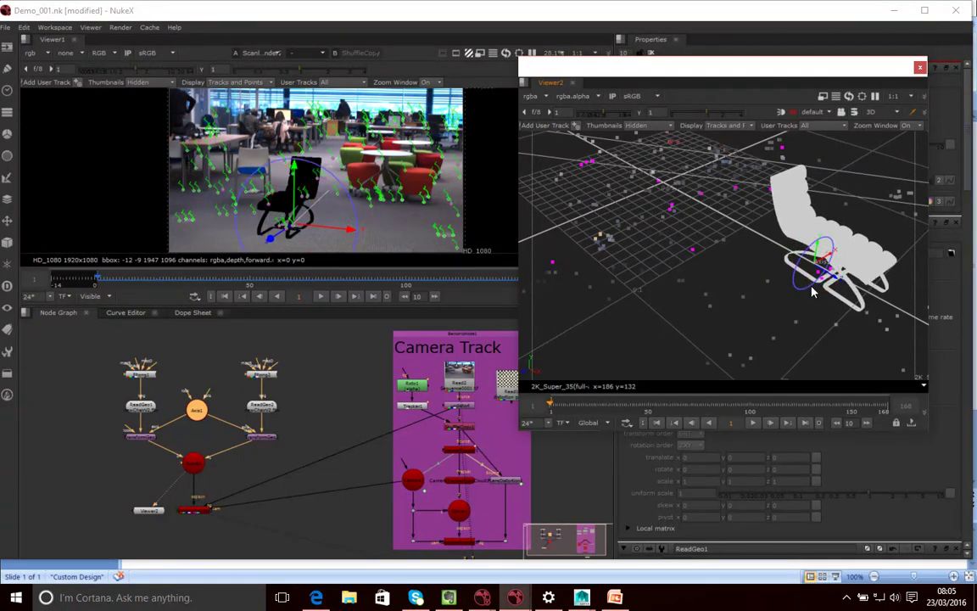
mouse_move(813, 289)
ctrl+mouse_down()
mouse_move(825, 270)
mouse_move(823, 289)
ctrl+mouse_up()
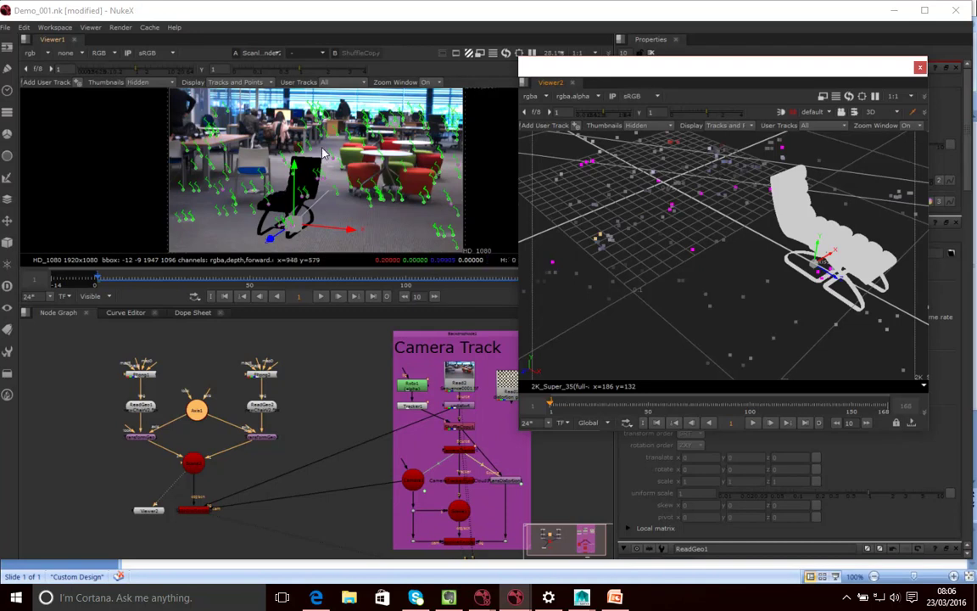
click(831, 118)
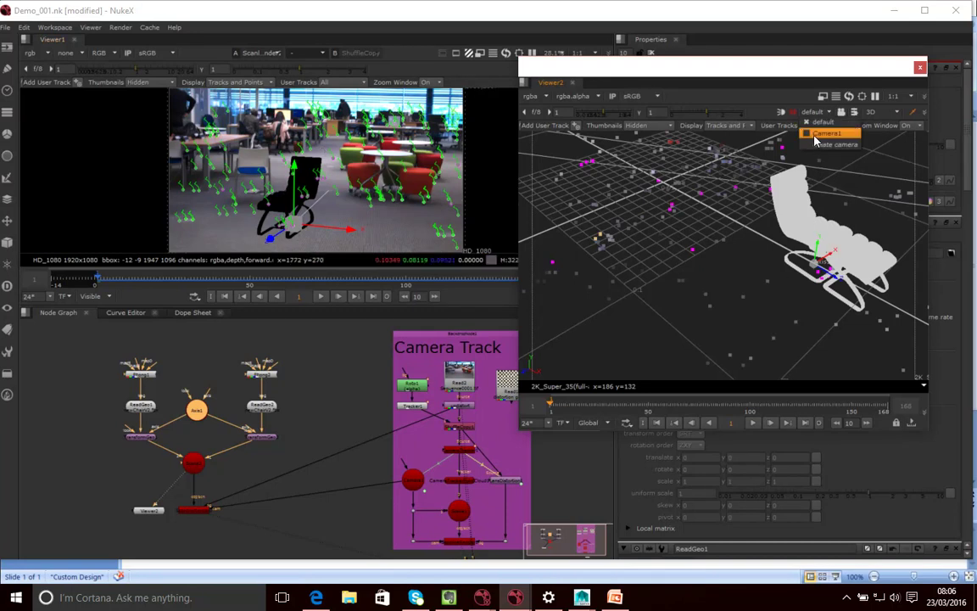
click(746, 132)
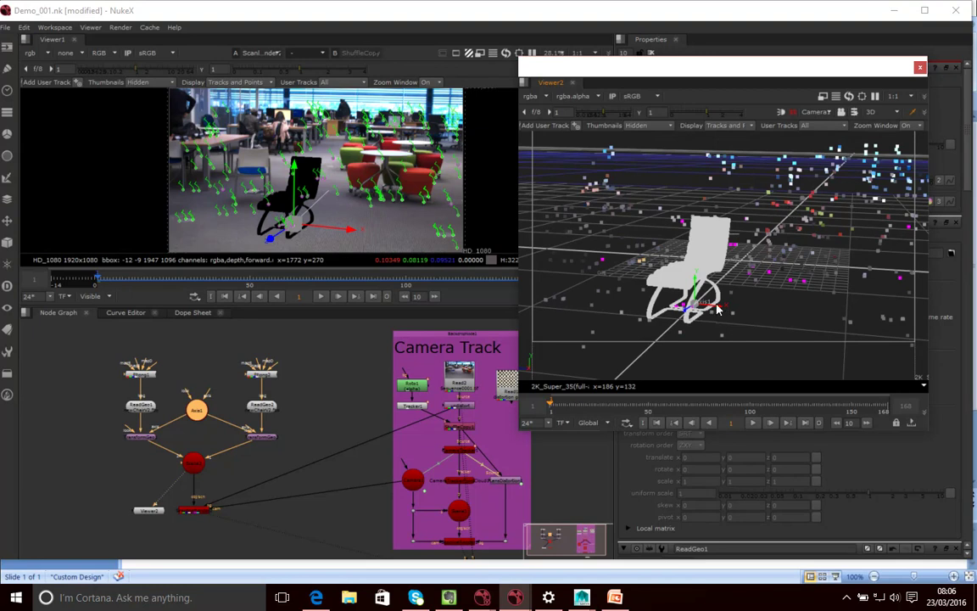
- Turn and reposition the chair with the Axis handle so it stands on the open floor with its seat angled towards the red chairs
drag(719, 310, 751, 317)
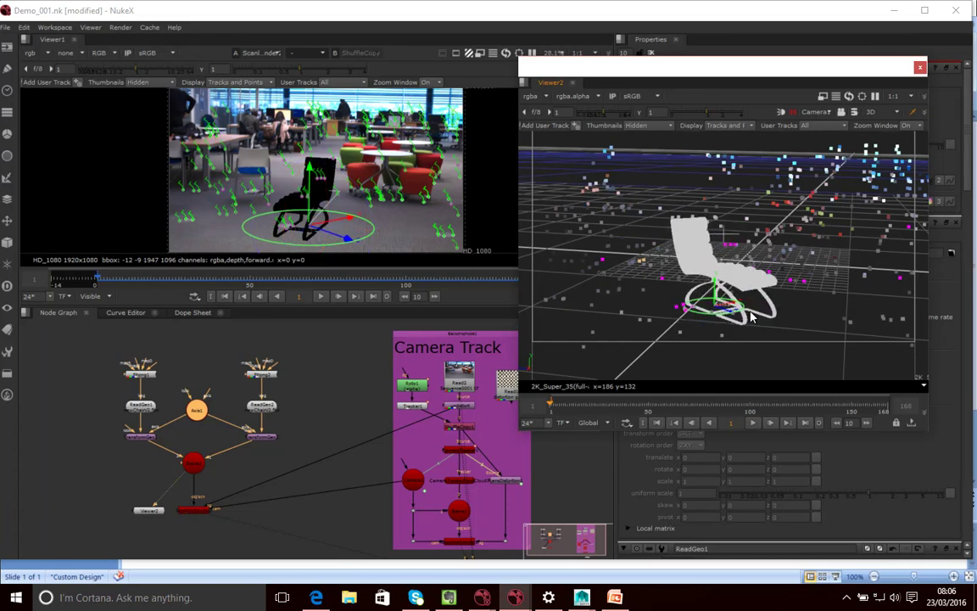
key(ctrl)
ctrl+click(743, 312)
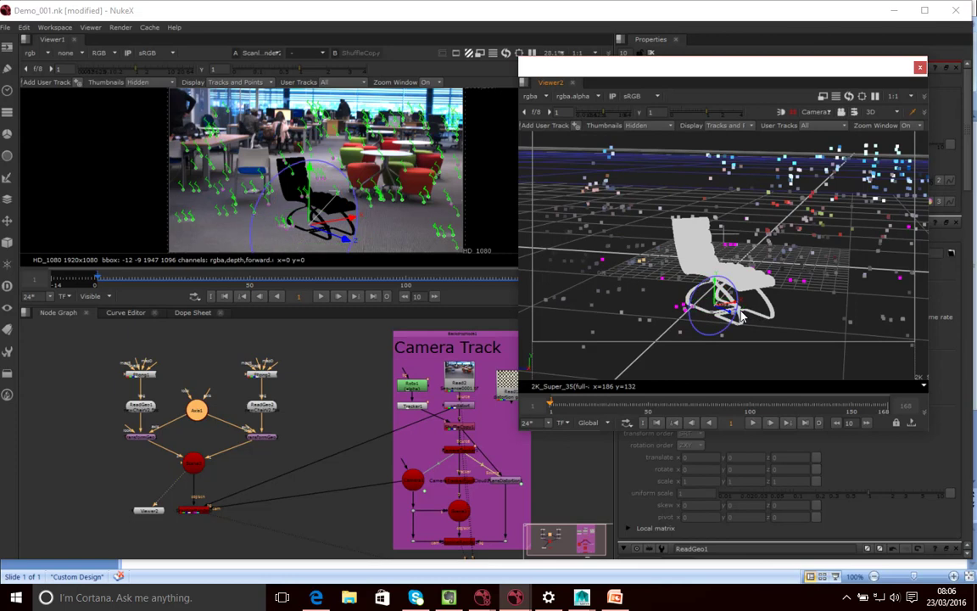
mouse_move(744, 312)
ctrl+mouse_down()
mouse_move(709, 311)
mouse_move(694, 295)
mouse_move(719, 323)
mouse_move(761, 289)
mouse_move(752, 302)
mouse_move(737, 292)
ctrl+mouse_up()
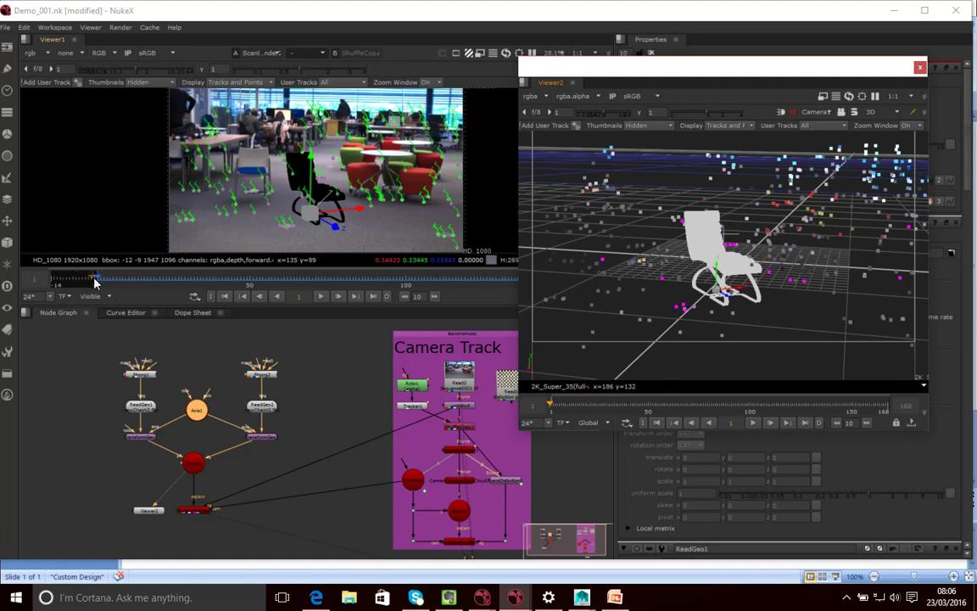
- Scrub the footage from frame 1 to 133 and back to frame 5 to check how the chair holds its place on the floor
drag(96, 279, 332, 273)
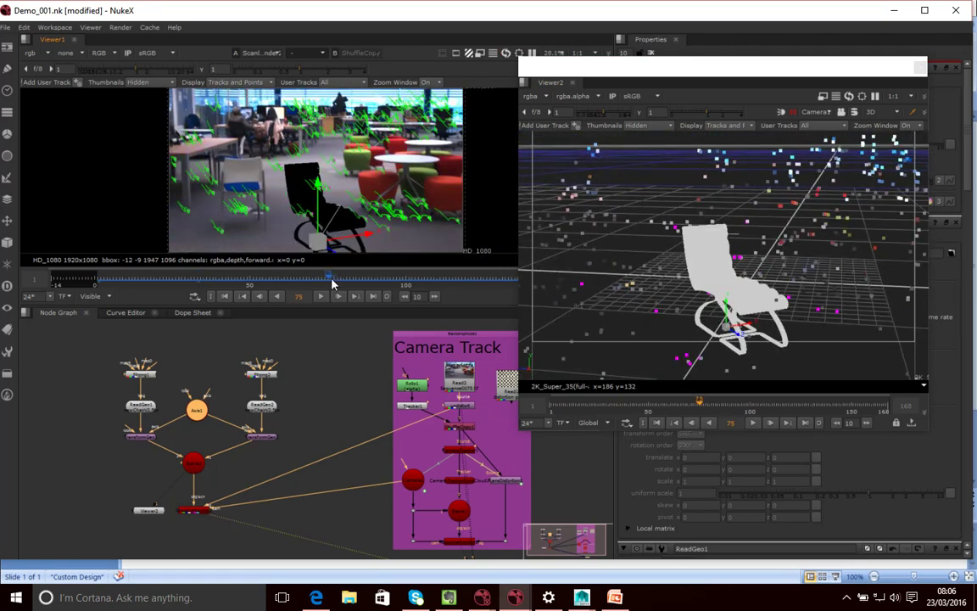
drag(336, 280, 469, 285)
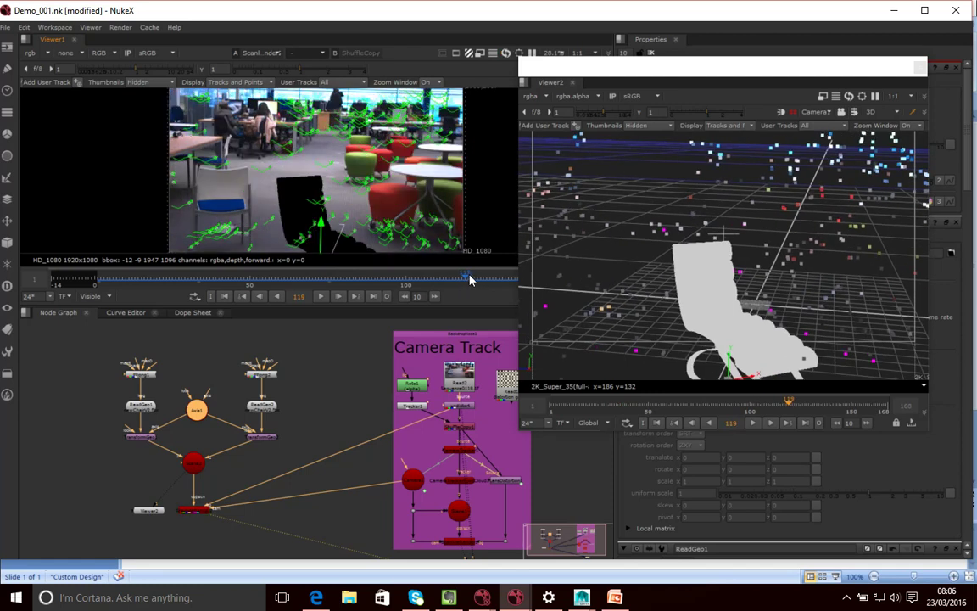
click(507, 280)
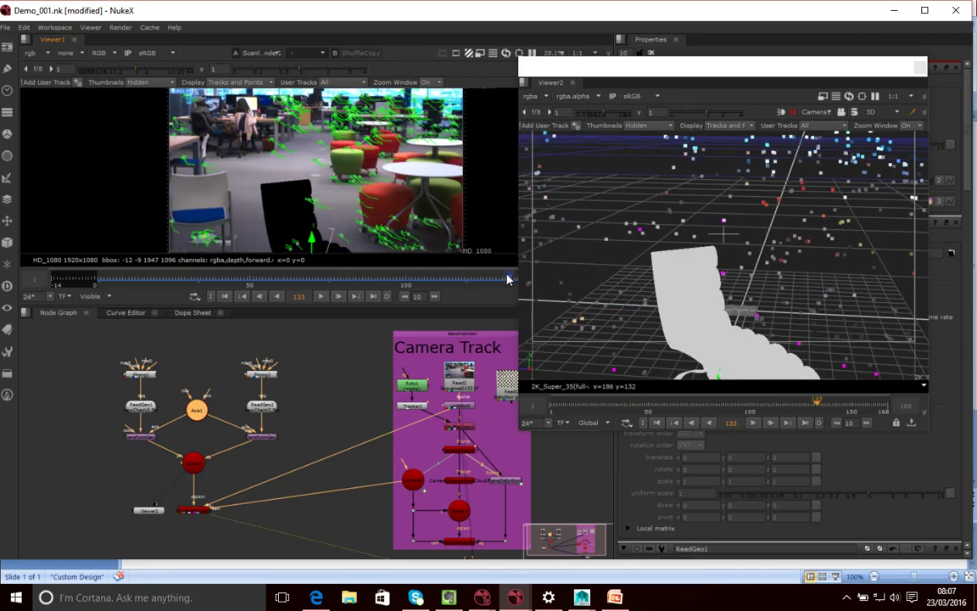
drag(335, 284, 110, 281)
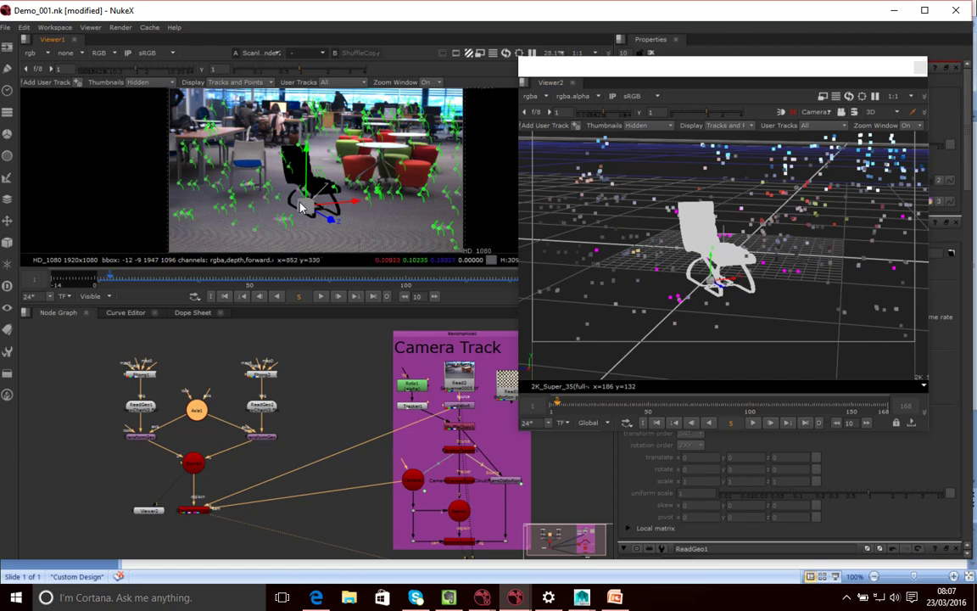
- Select the Axis node and scale the chair uniformly with its scale handle to suit the surrounding furniture
click(713, 297)
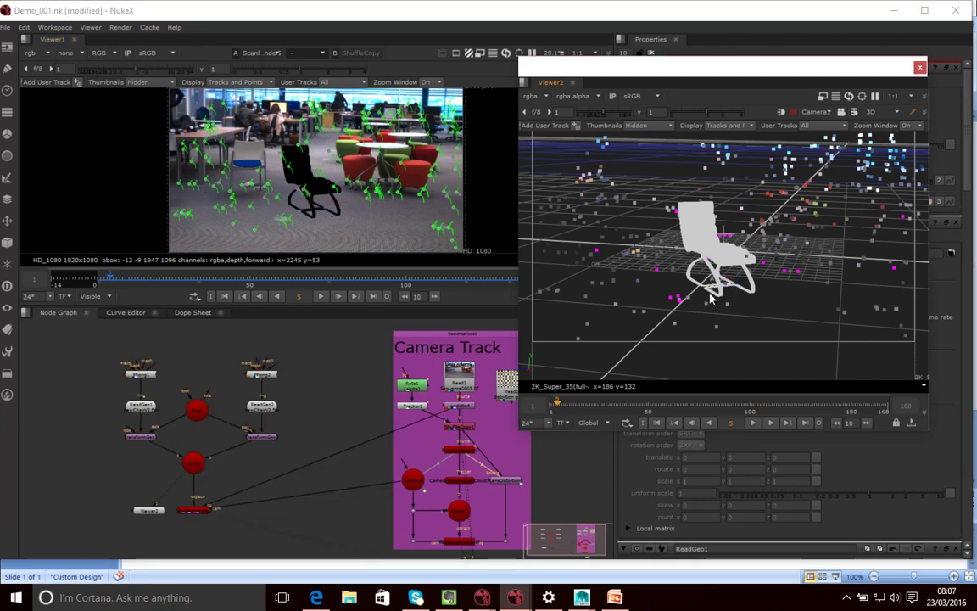
click(198, 411)
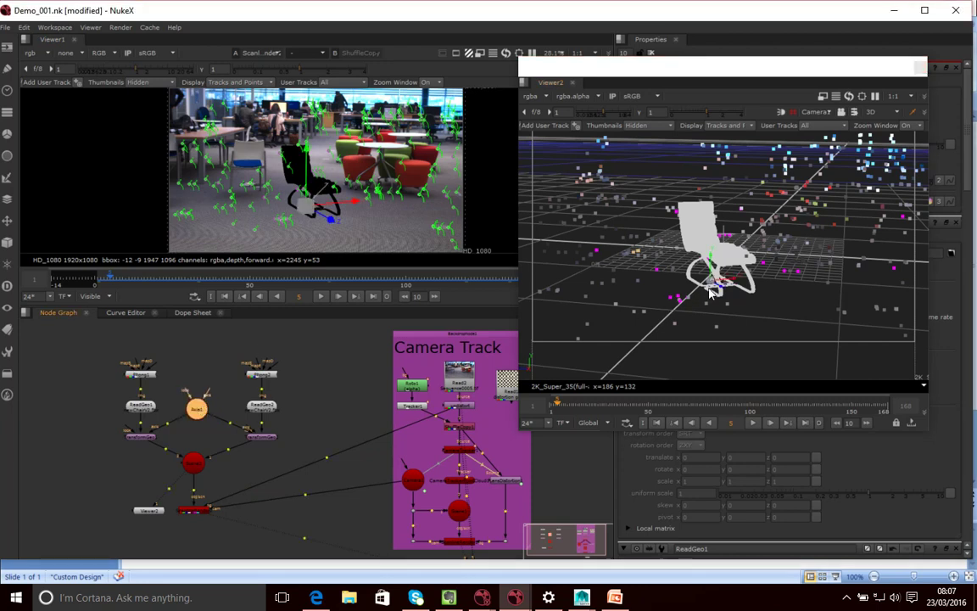
ctrl+shift+drag(711, 281, 694, 286)
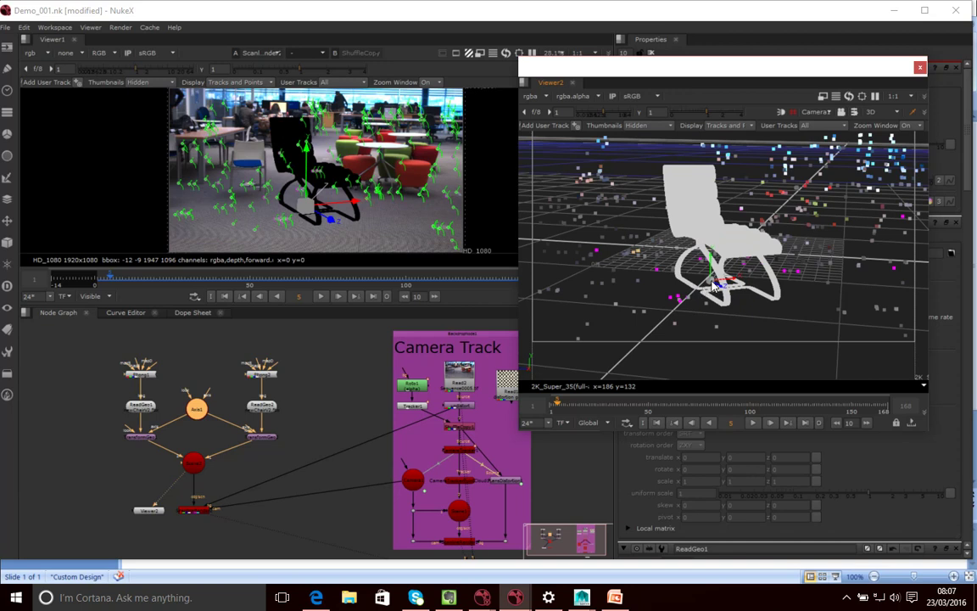
key(ctrl+shift)
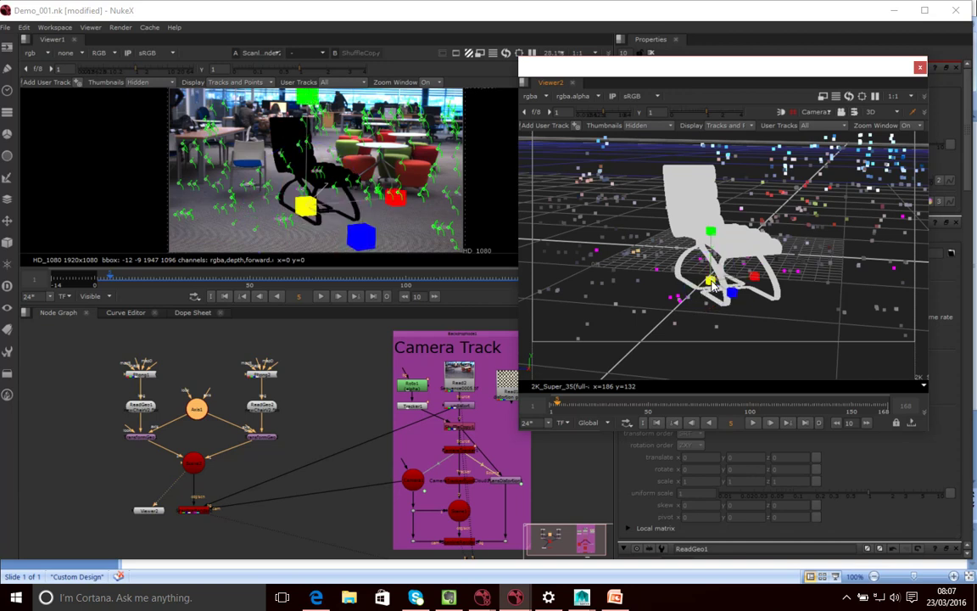
key(ctrl+shift)
drag(713, 288, 727, 286)
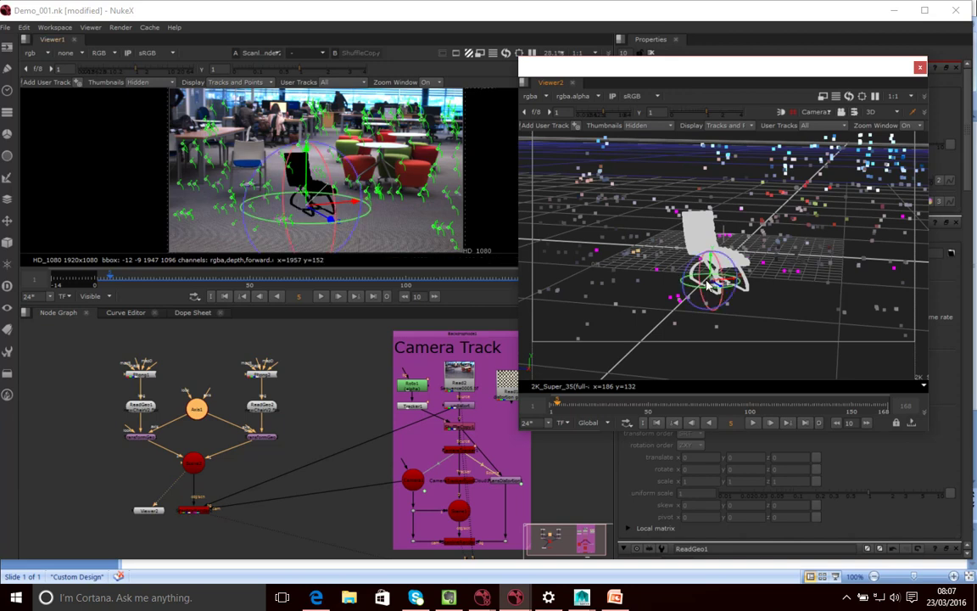
ctrl+shift+drag(714, 282, 708, 279)
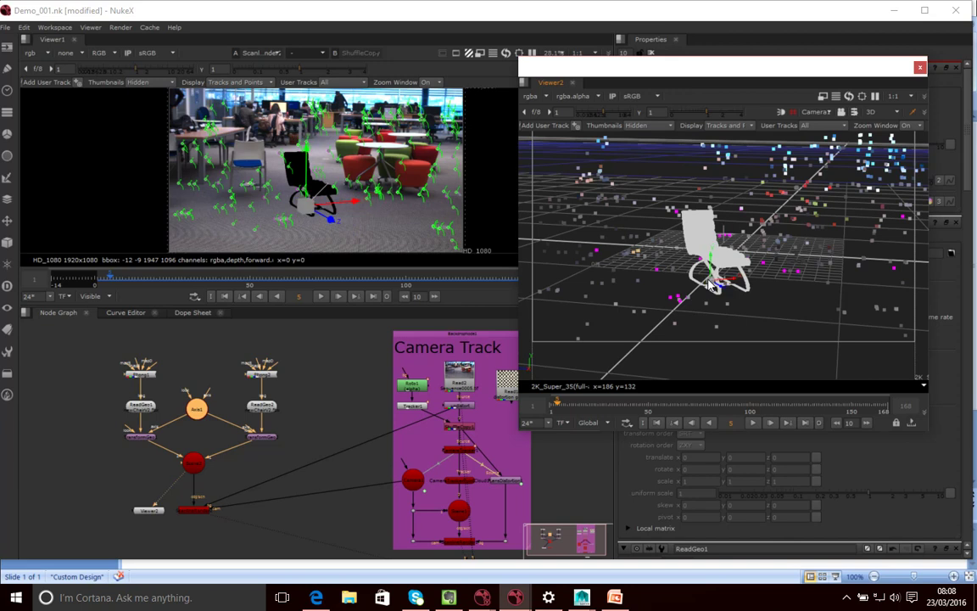
ctrl+shift+drag(710, 281, 707, 281)
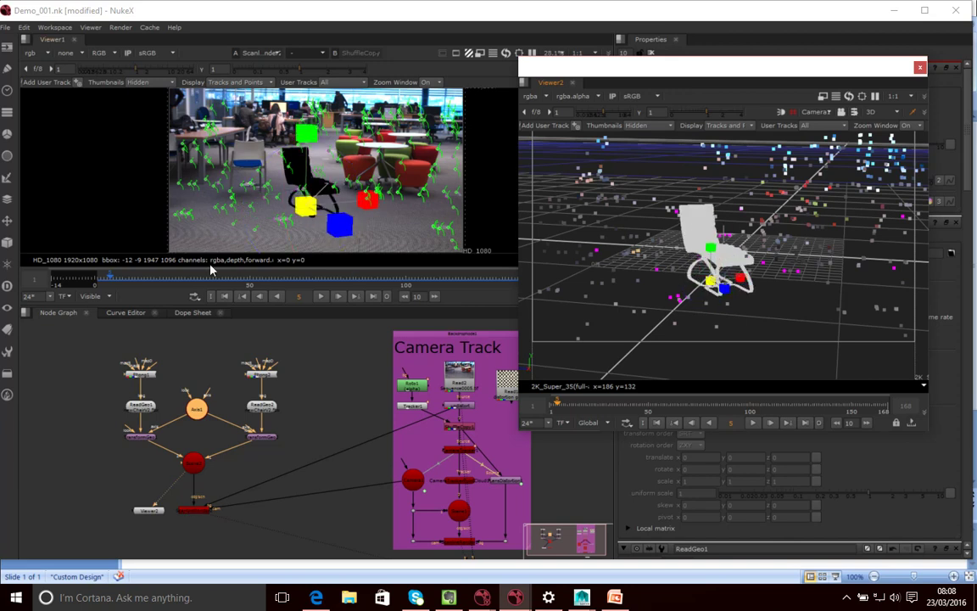
ctrl+shift+drag(310, 210, 420, 239)
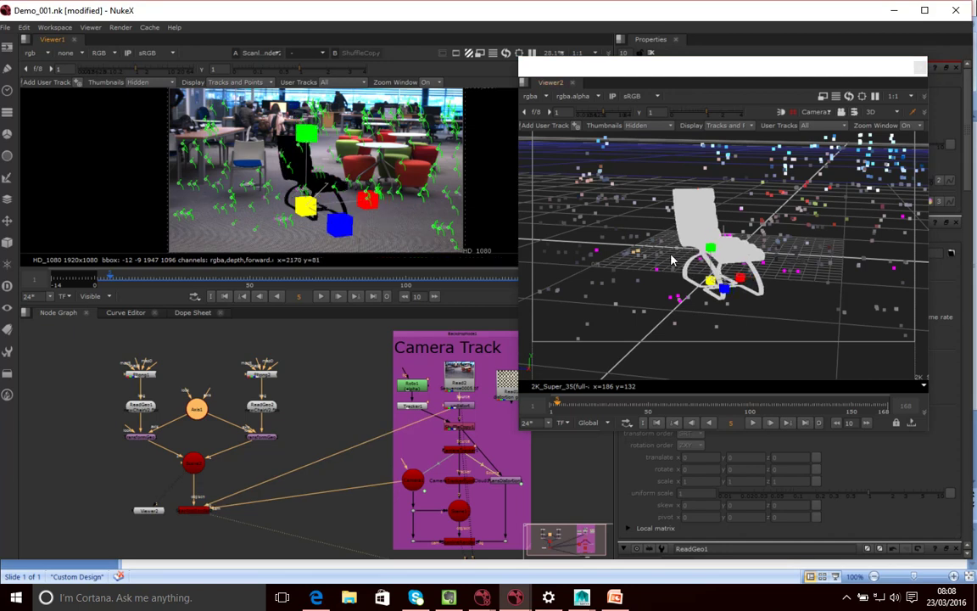
mouse_move(712, 284)
ctrl+shift+mouse_down()
mouse_move(726, 286)
mouse_move(709, 287)
ctrl+shift+mouse_up()
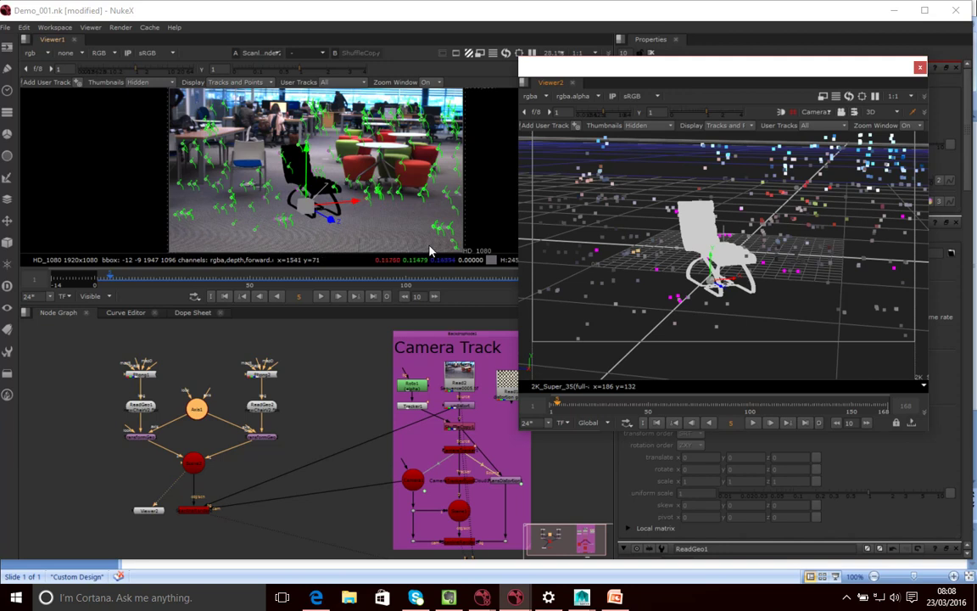
- Reselect the Axis node and fine-tune the chair's uniform scale over the footage in Viewer1, then clear the selection
click(357, 340)
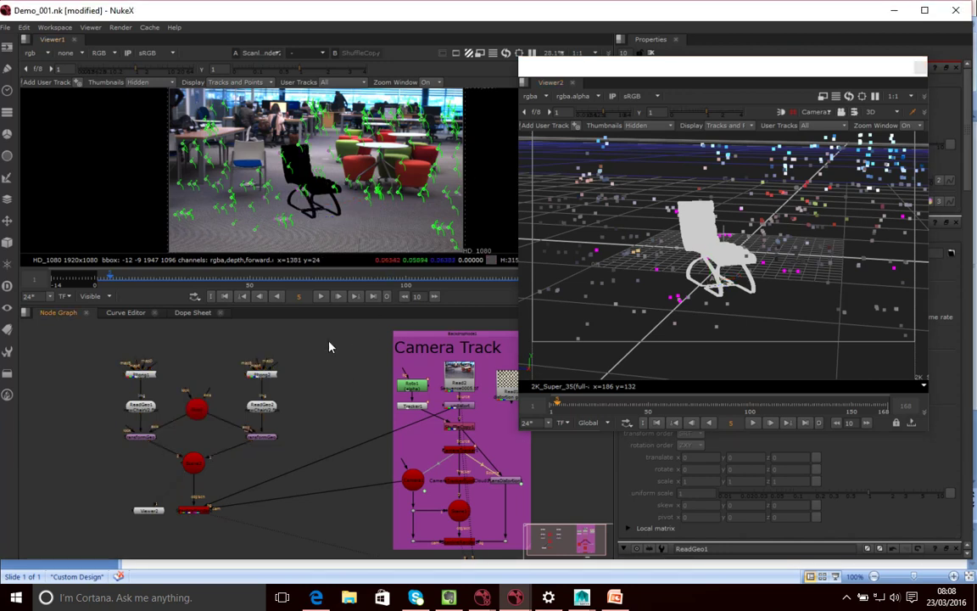
click(201, 415)
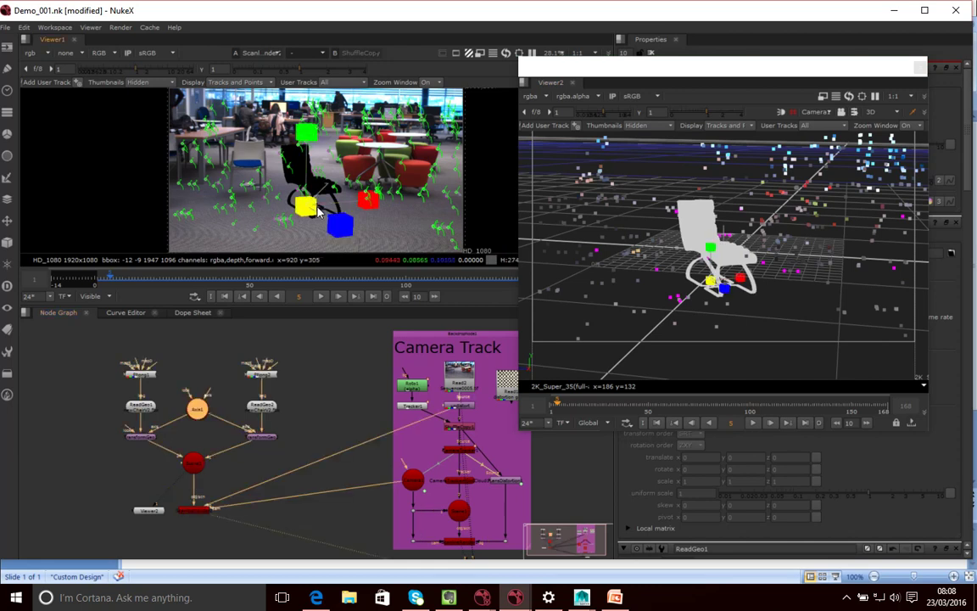
ctrl+shift+drag(314, 208, 350, 222)
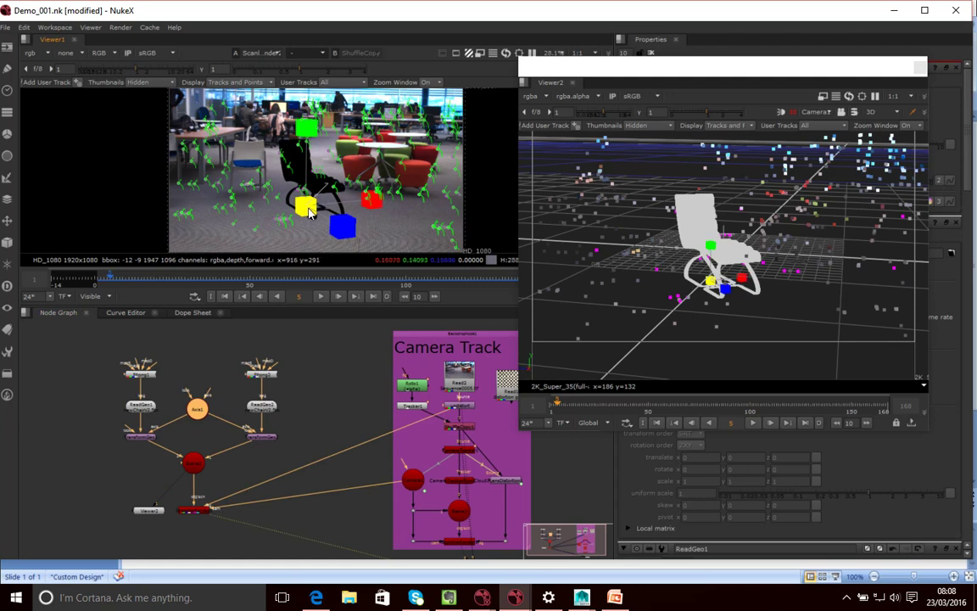
ctrl+shift+drag(309, 213, 311, 212)
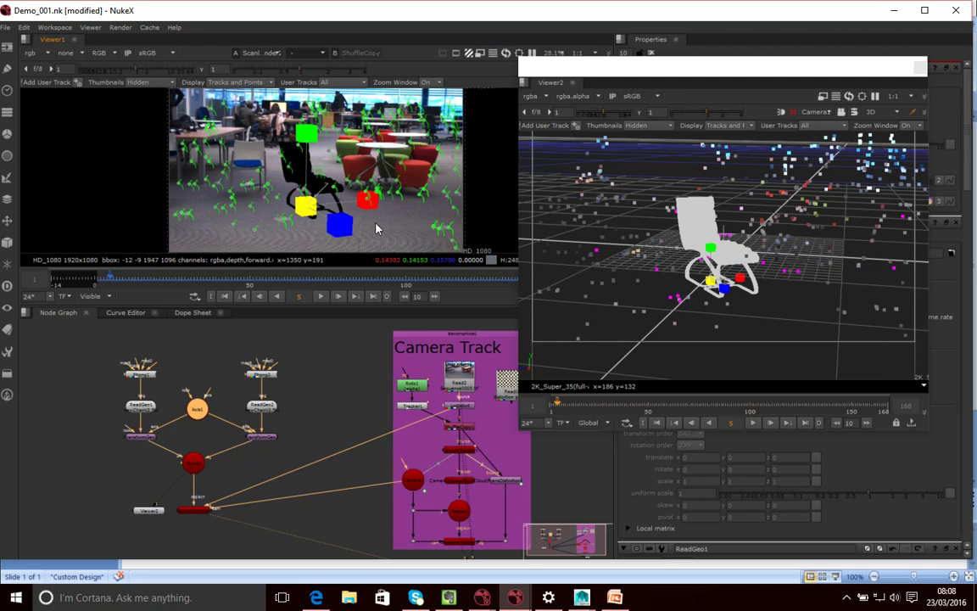
click(350, 361)
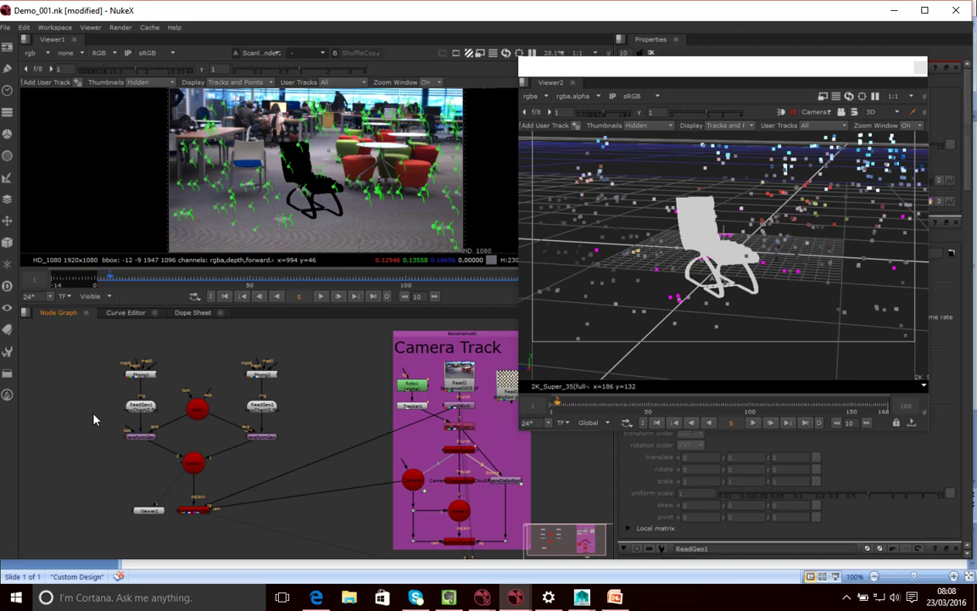
key(Tab)
text(back)
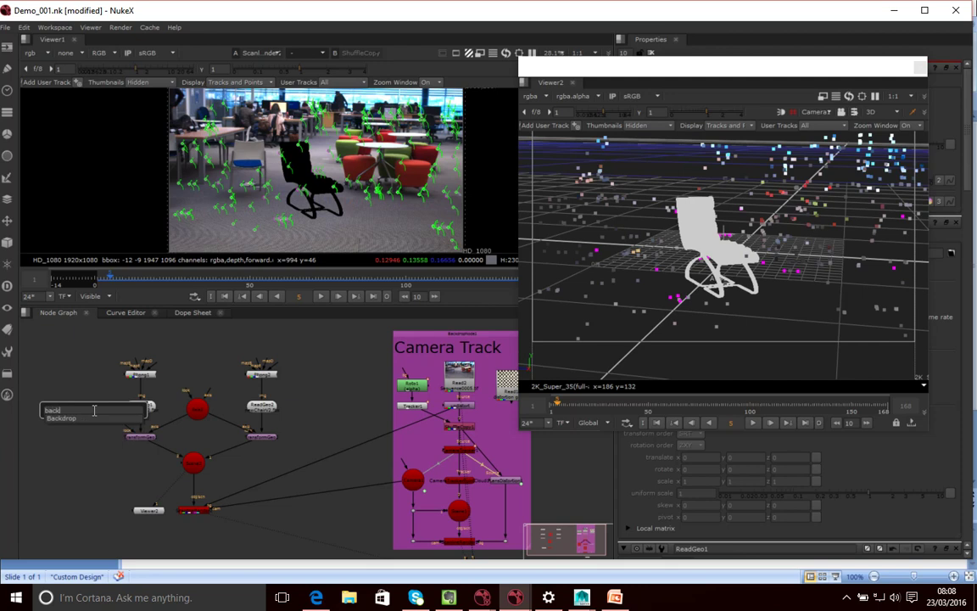
key(Return)
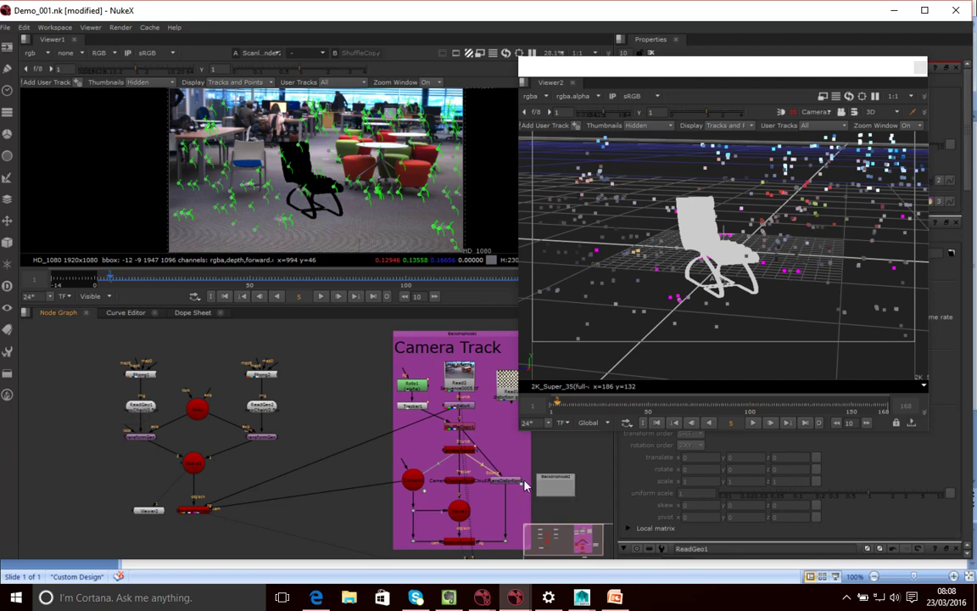
click(565, 478)
key(Delete)
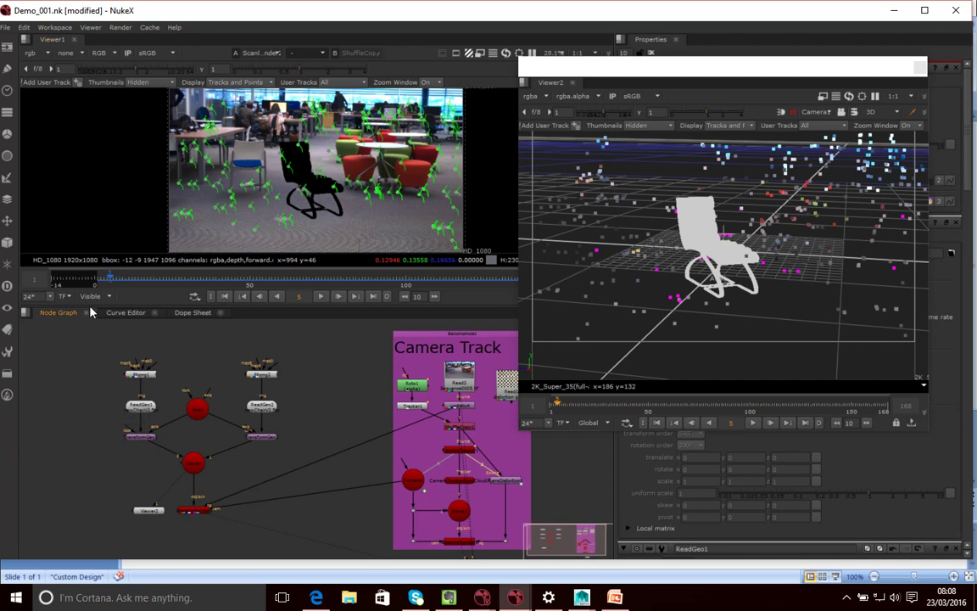
- Delete the Viewer2 node, select the remaining chair nodes and close the empty floating viewer window
drag(82, 344, 286, 524)
click(146, 512)
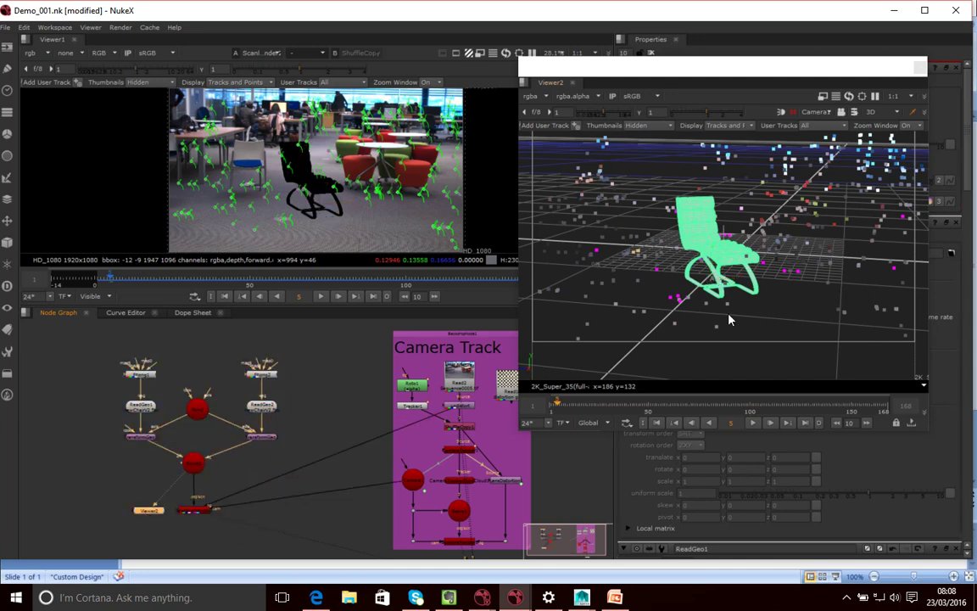
key(Delete)
drag(85, 343, 298, 528)
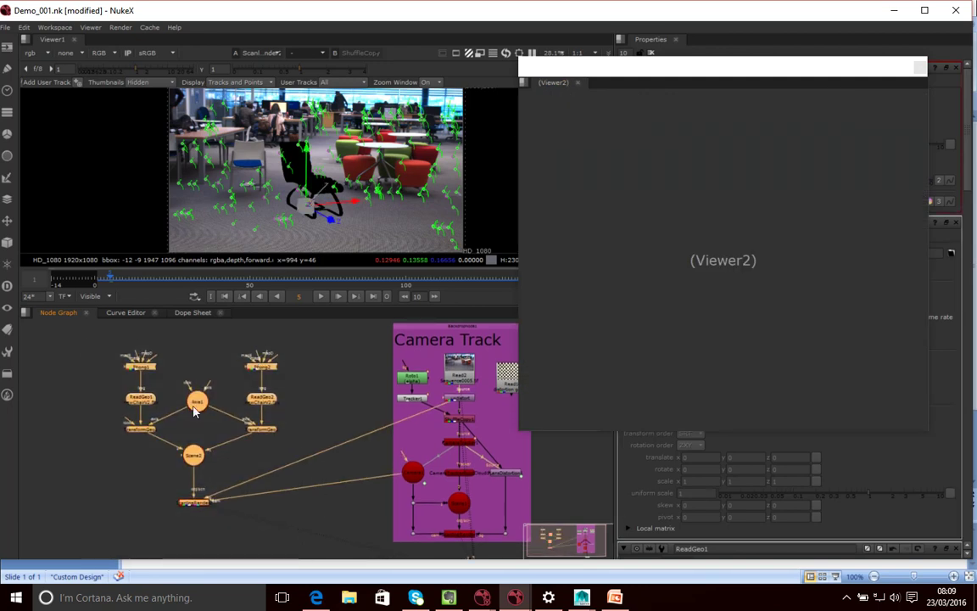
click(921, 67)
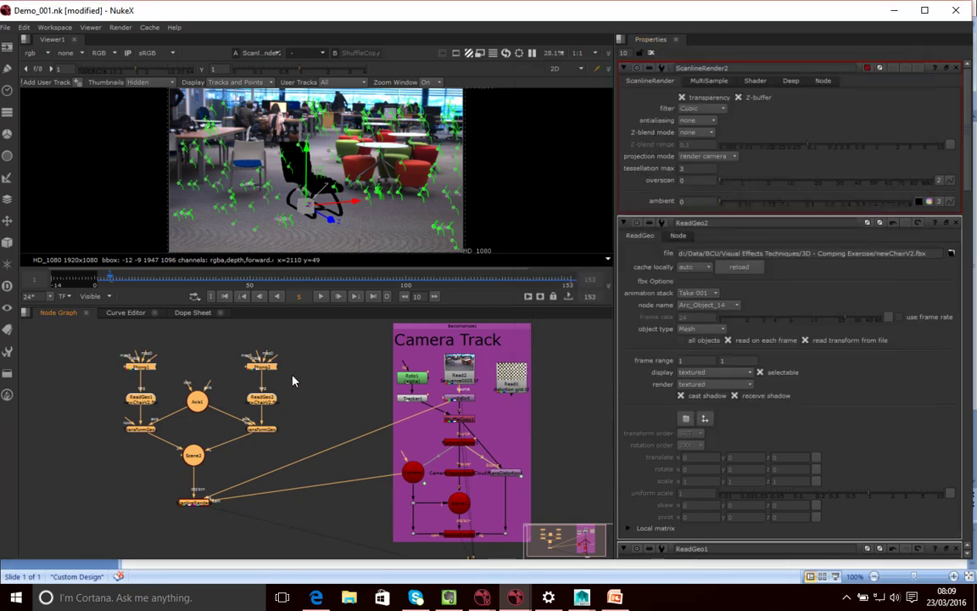
- Add a Backdrop behind the selected chair nodes
key(Tab)
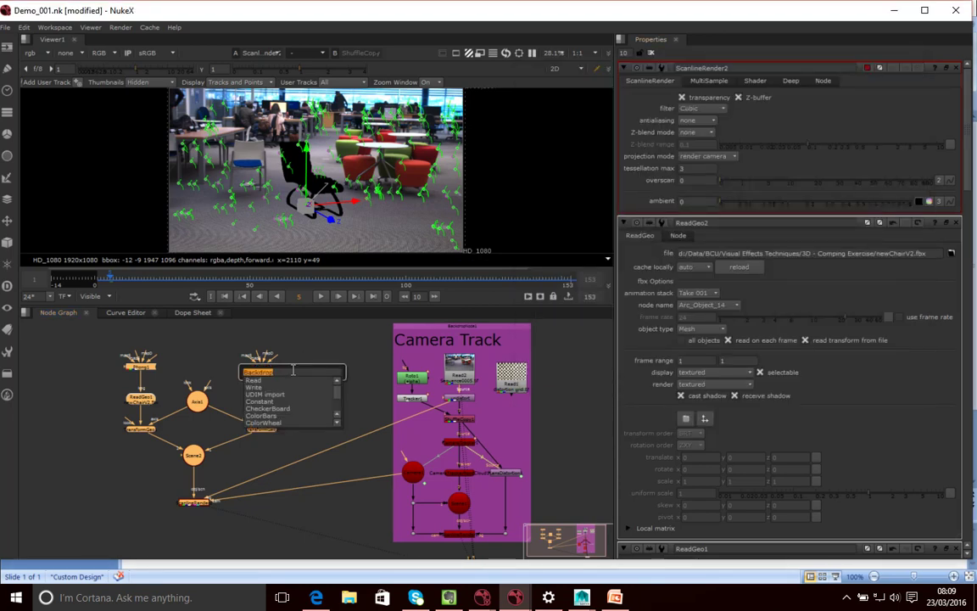
text(back)
key(Down)
key(Return)
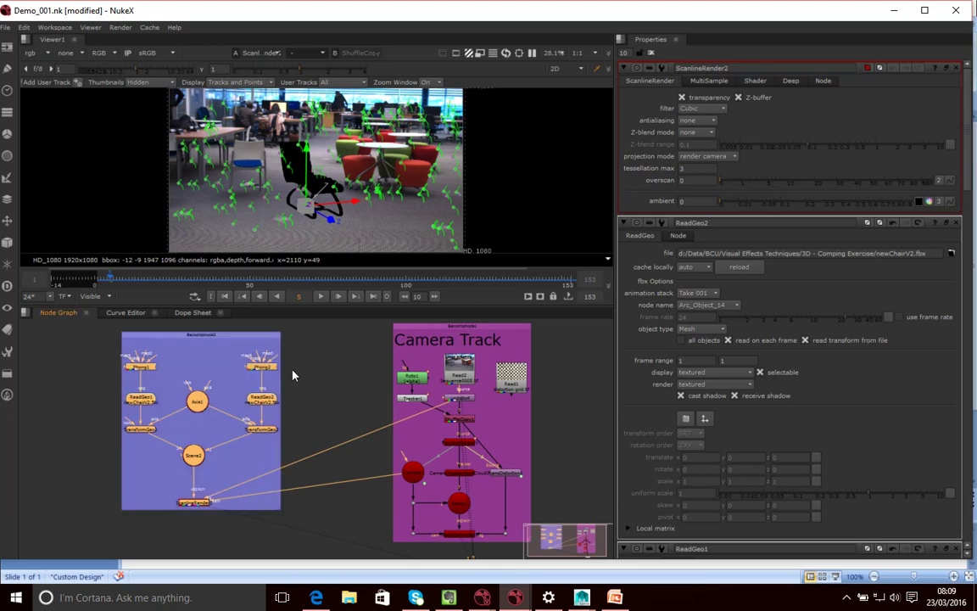
- Label the backdrop around the chair nodes "Chair"
drag(232, 337, 235, 339)
click(236, 345)
double_click(236, 341)
click(732, 111)
text(Chair)
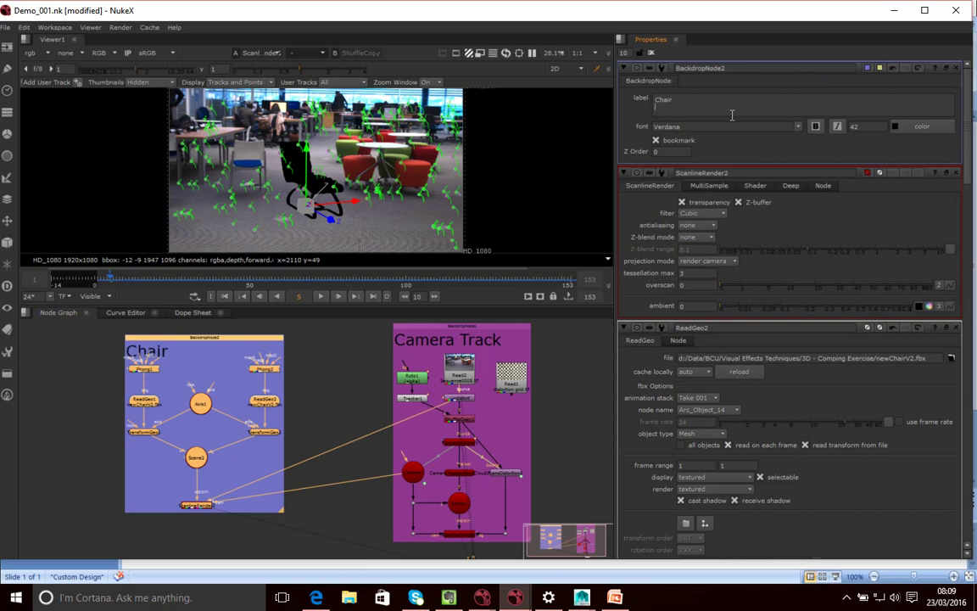
click(336, 413)
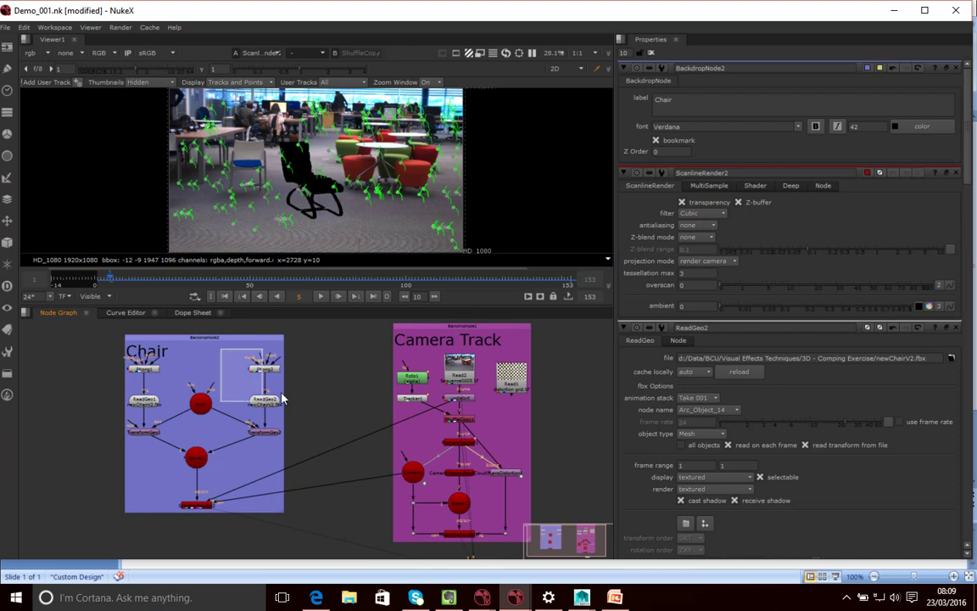
- Tidy the Chair backdrop beside Camera Track, with both Phong nodes clear of the title and the ScanlineRender node higher inside it
mouse_move(201, 337)
mouse_down()
mouse_move(231, 353)
mouse_move(198, 327)
mouse_up()
click(176, 394)
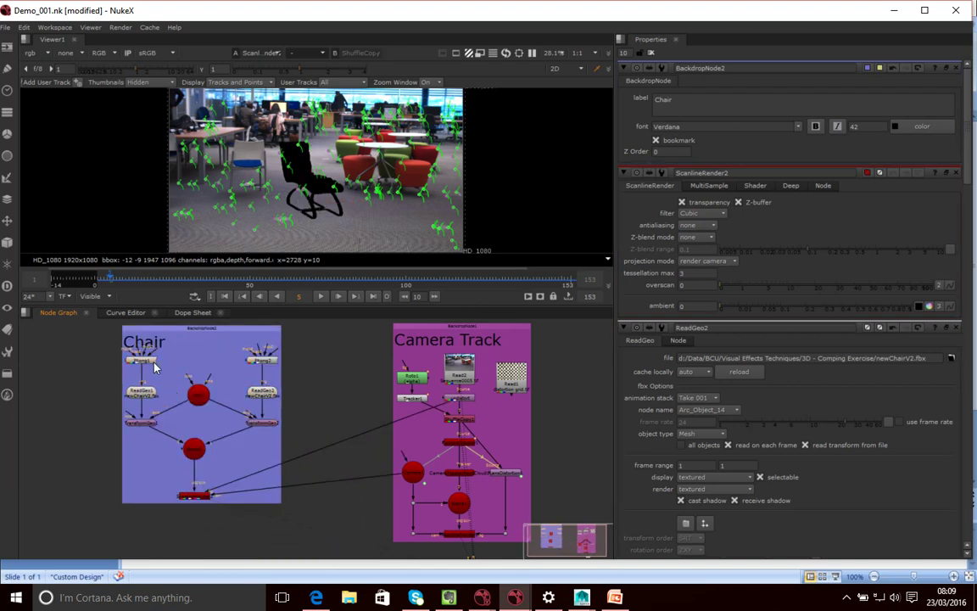
drag(152, 361, 143, 400)
drag(267, 364, 268, 400)
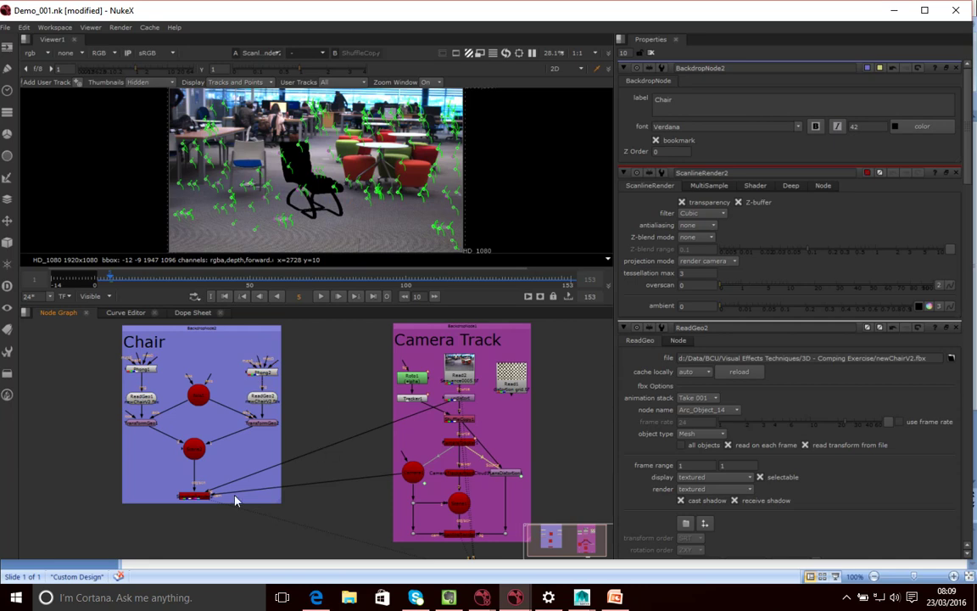
drag(211, 497, 211, 487)
click(327, 404)
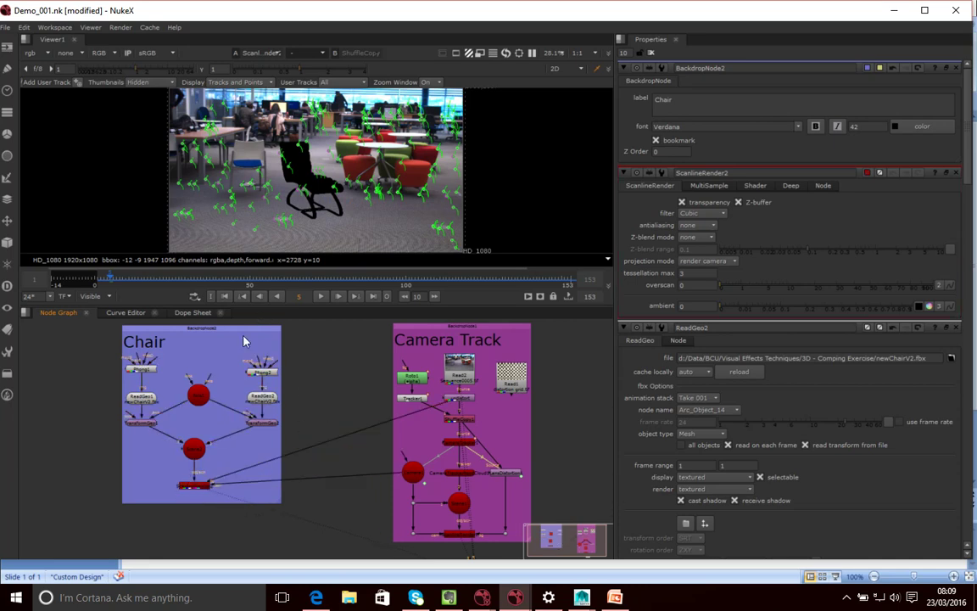
drag(246, 333, 255, 339)
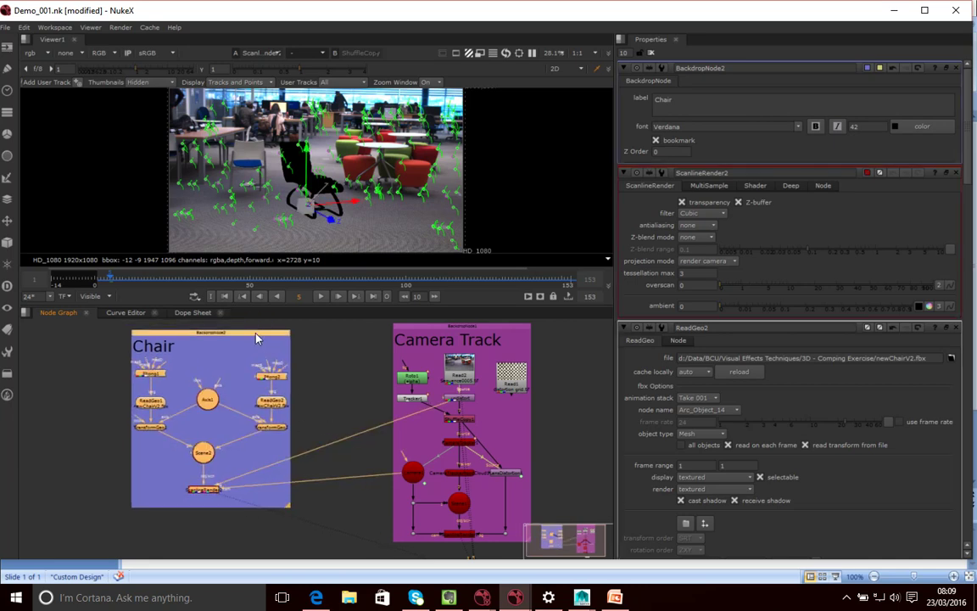